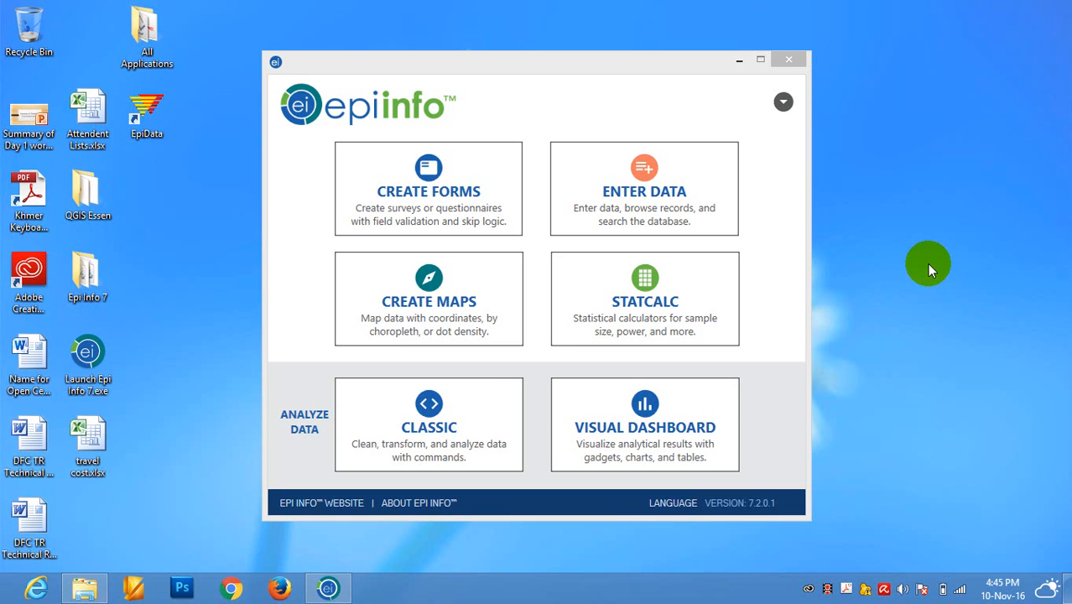
# Open the Classic analysis module and start a Read command with database type Microsoft Access 2002-2003 (.mdb).
pyautogui.click(431, 438)
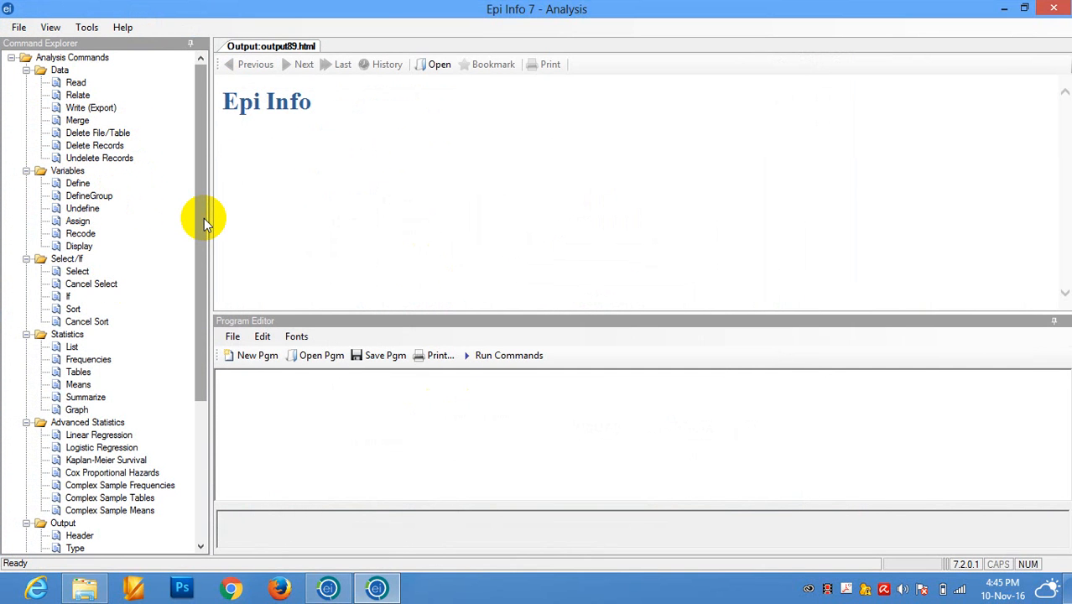
pyautogui.click(202, 195)
pyautogui.click(74, 86)
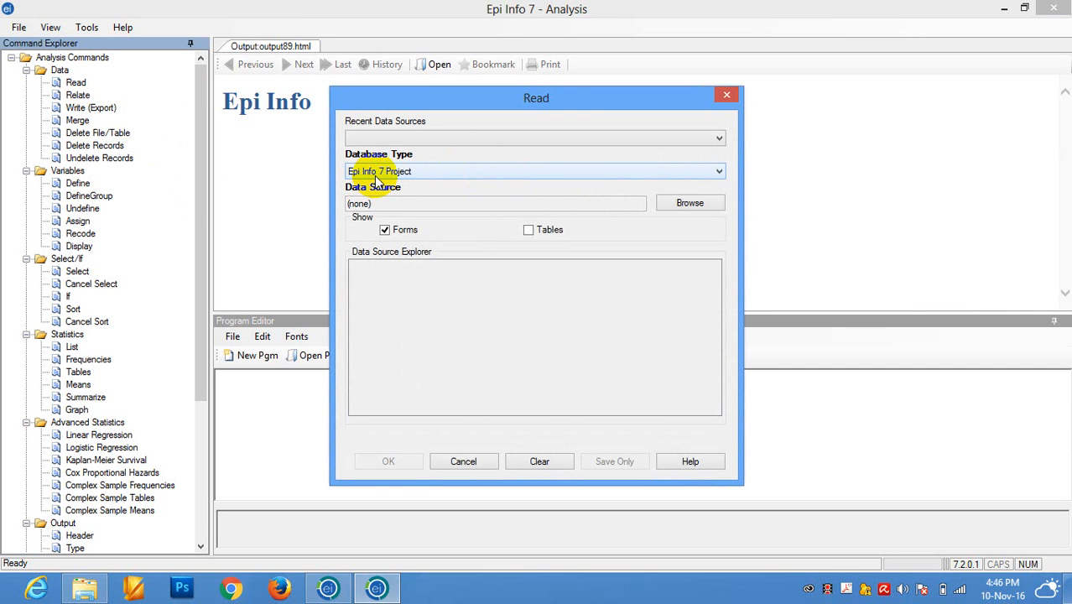
pyautogui.click(423, 172)
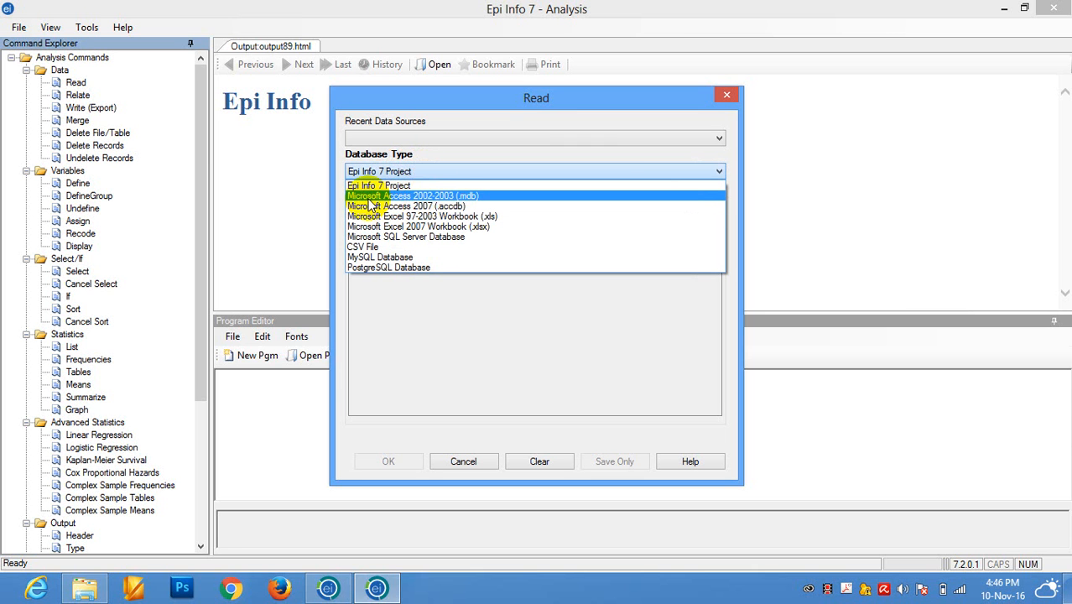
pyautogui.click(449, 197)
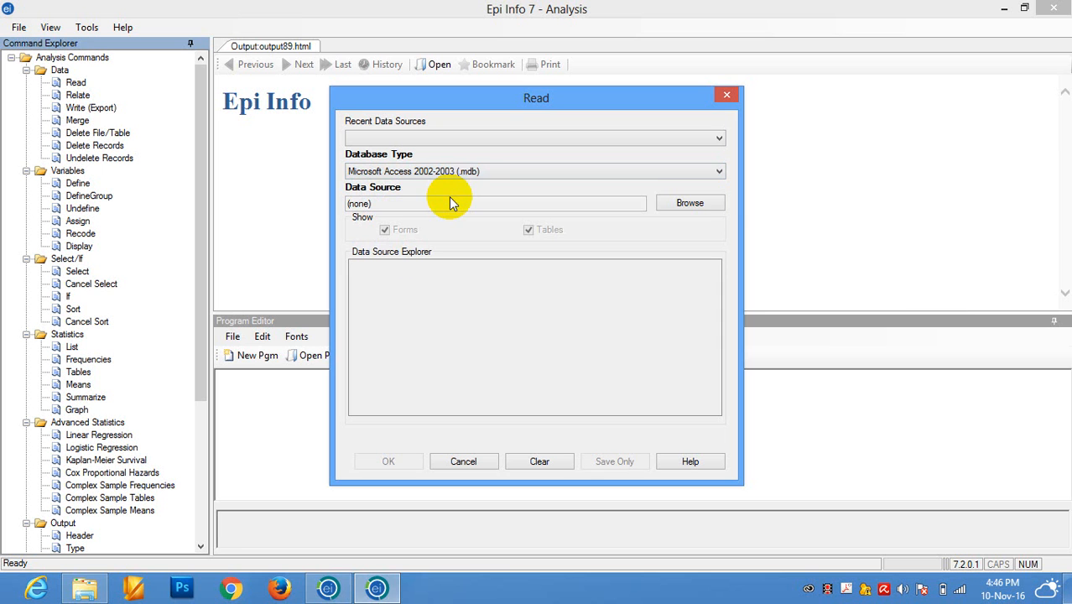
# Choose CholeraOutbreakRatanakiri27(HH).mdb in the Sample_data folder as the data source and read its Matchdata table.
pyautogui.click(688, 205)
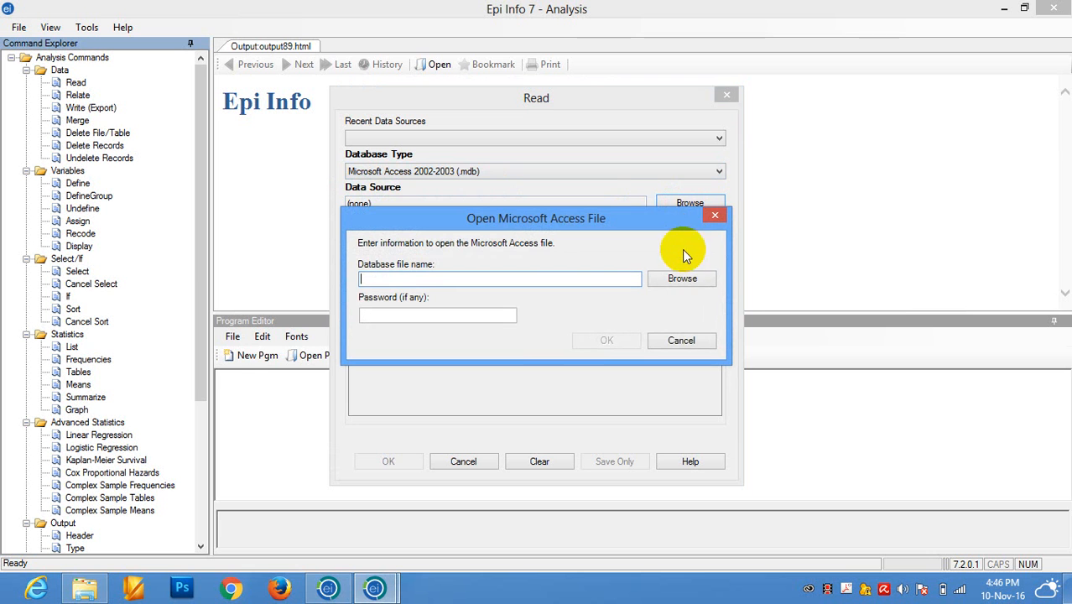
pyautogui.click(682, 279)
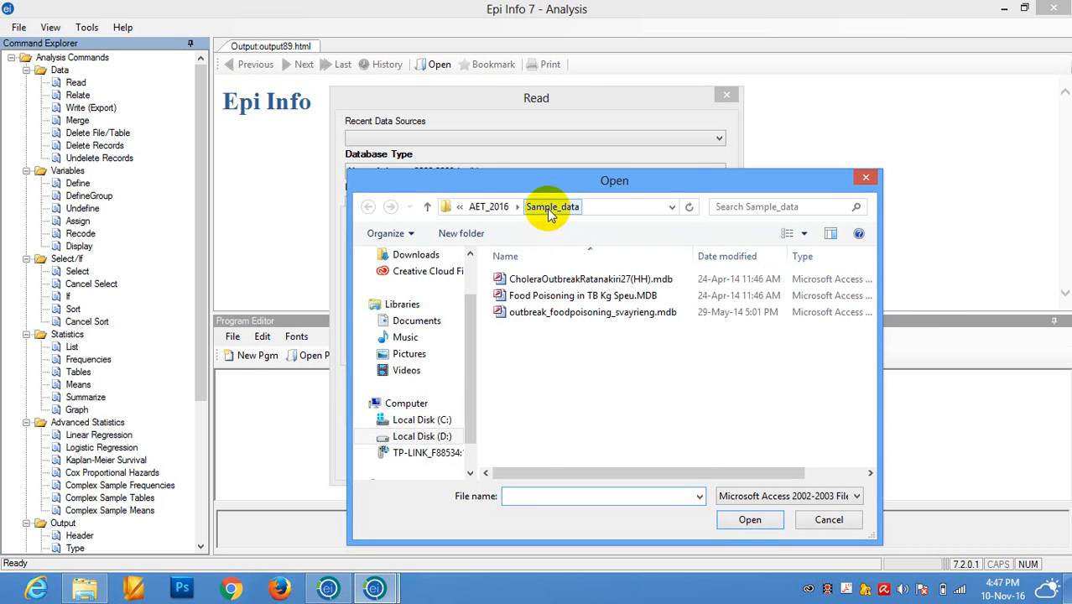
pyautogui.click(595, 285)
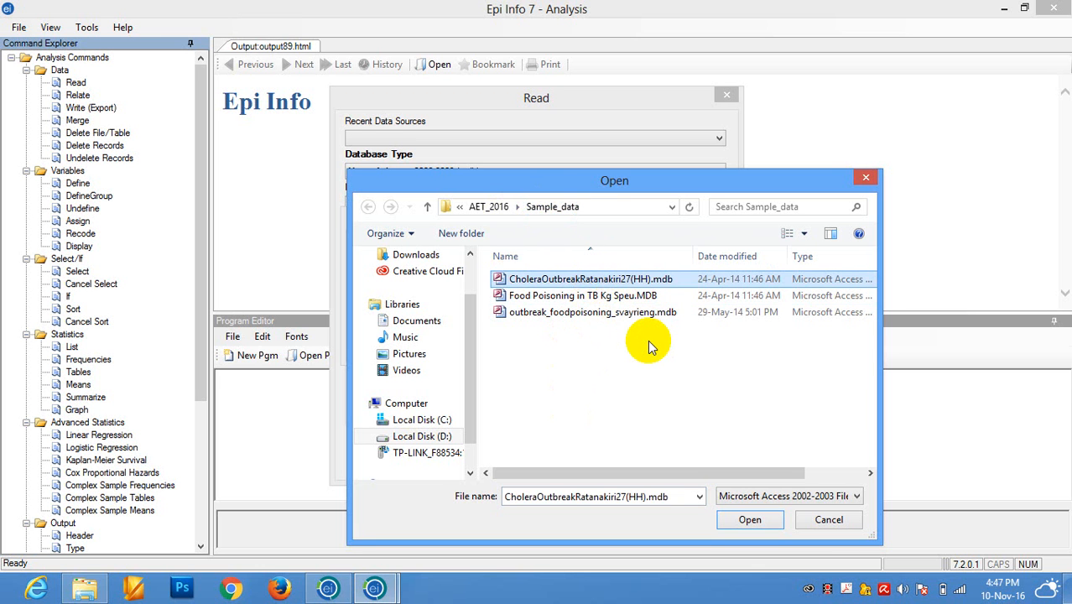
pyautogui.click(748, 521)
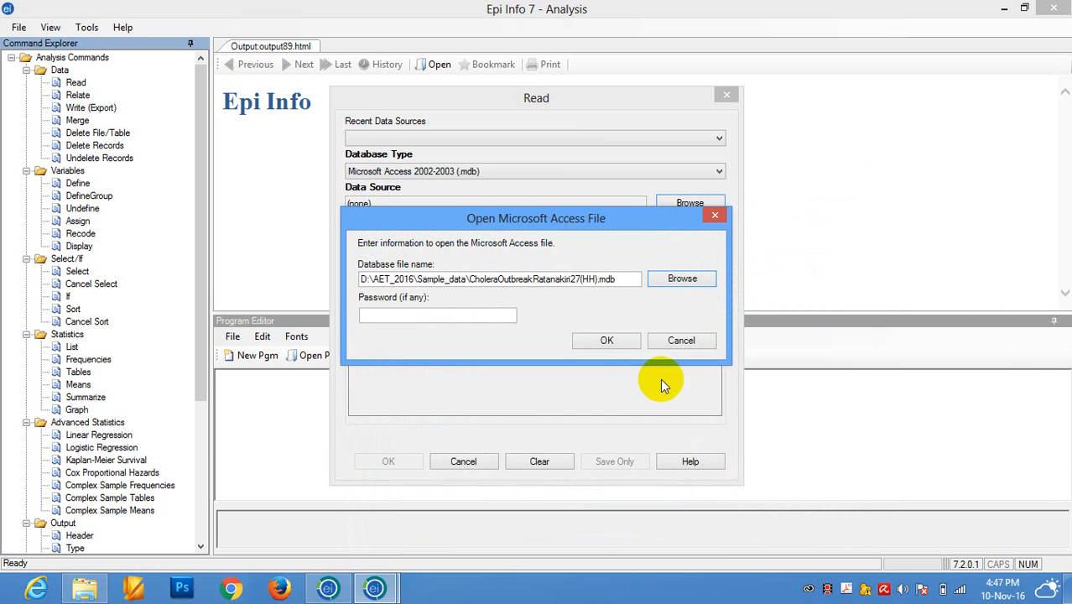
pyautogui.click(607, 342)
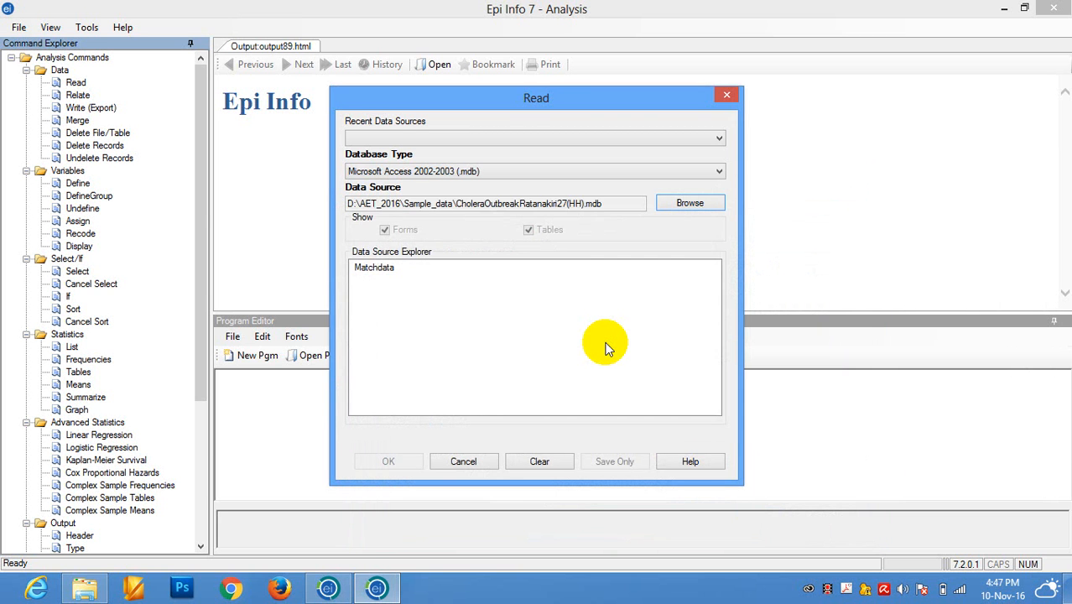
pyautogui.click(375, 275)
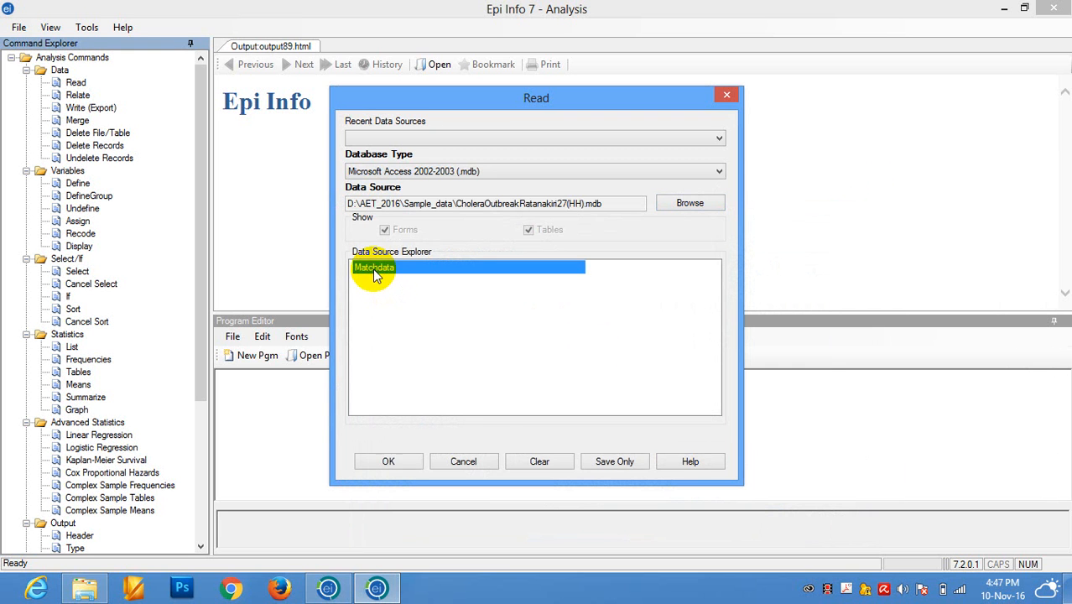
pyautogui.click(389, 462)
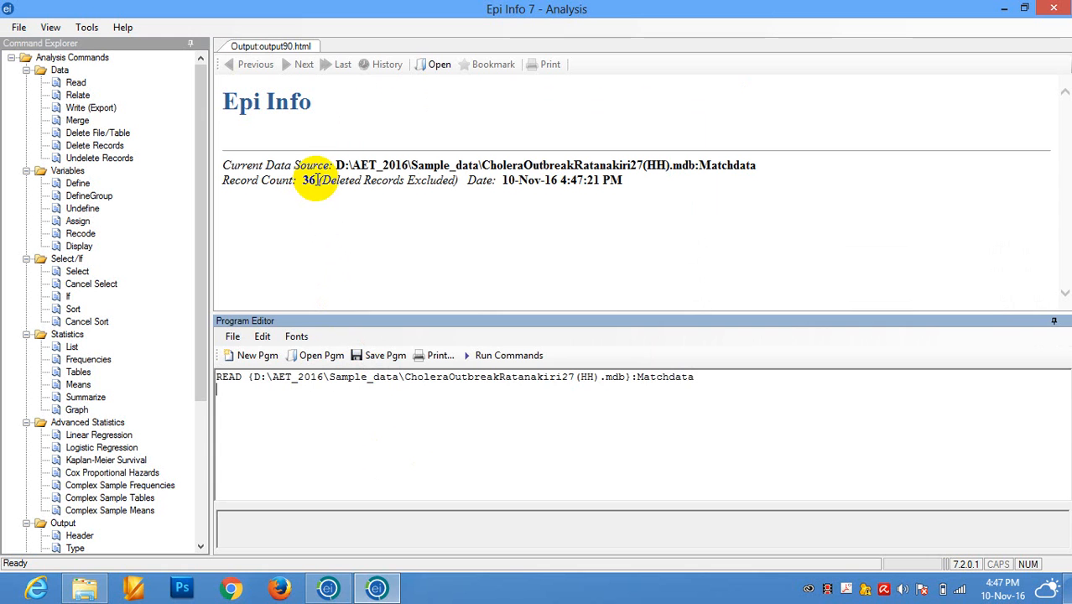
# Examine the record count of the loaded dataset in the output.
pyautogui.moveTo(317, 182); pyautogui.dragTo(301, 182)
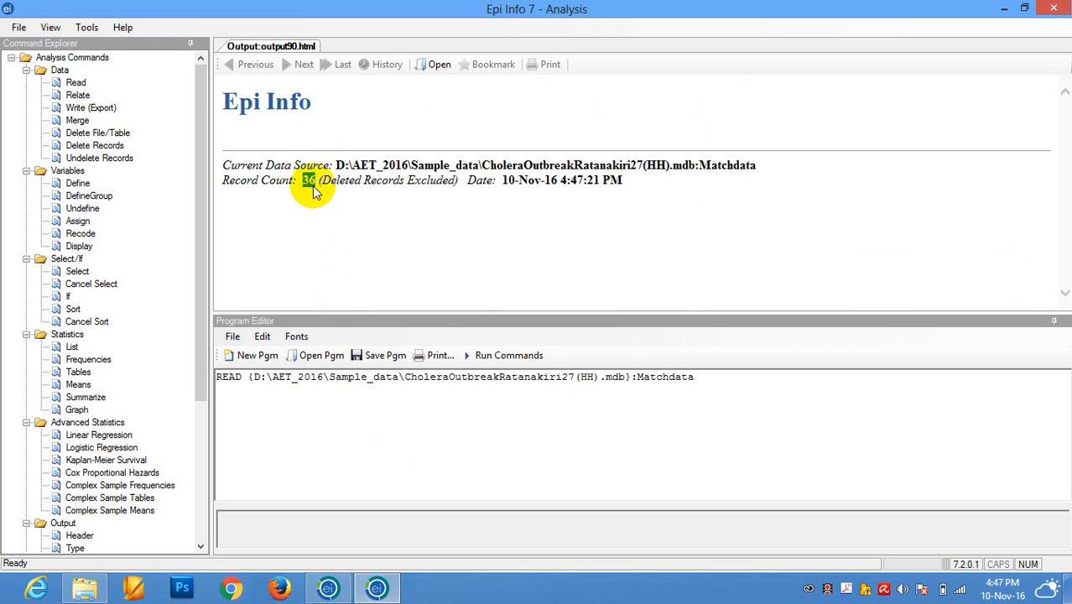
pyautogui.click(310, 187)
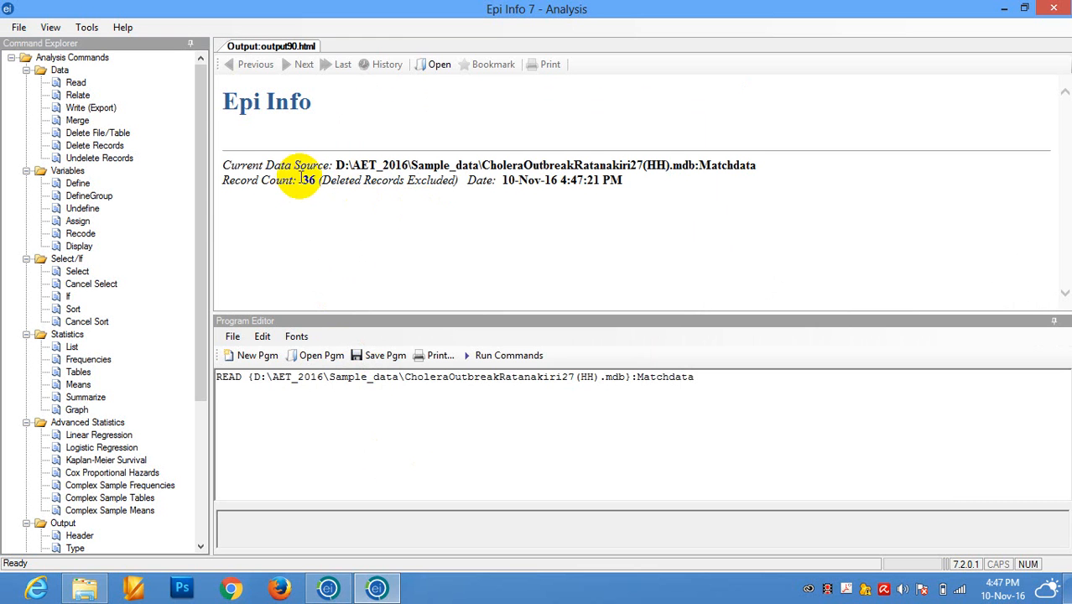
pyautogui.click(304, 180)
pyautogui.moveTo(304, 180); pyautogui.dragTo(317, 186)
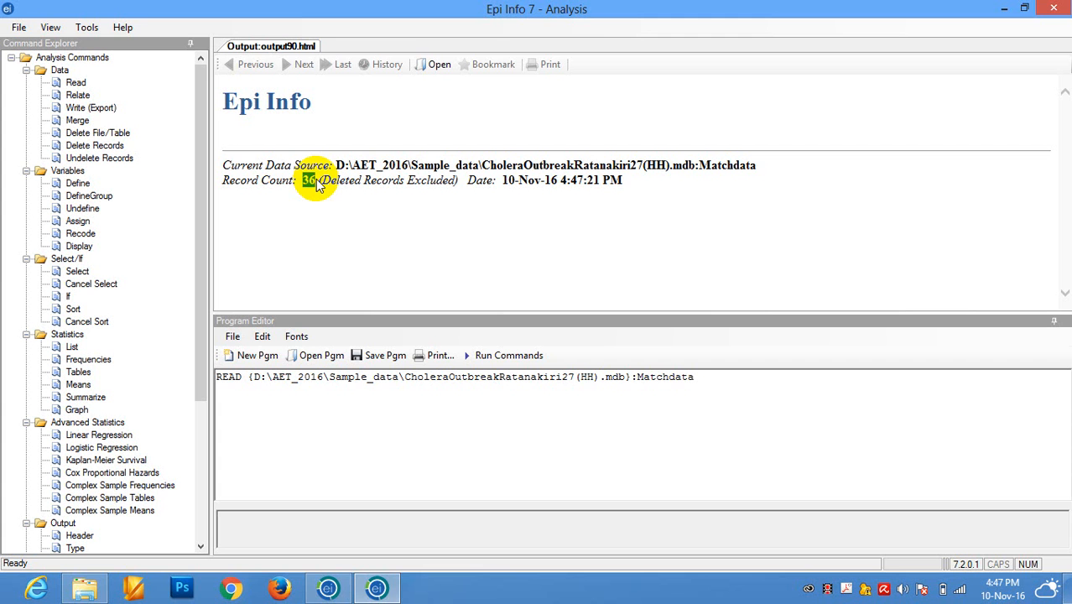
# Delete the READ line from the program editor and start a new Read with database type Microsoft Excel 2007 Workbook (.xlsx).
pyautogui.moveTo(706, 376); pyautogui.dragTo(230, 378)
pyautogui.press('Delete')
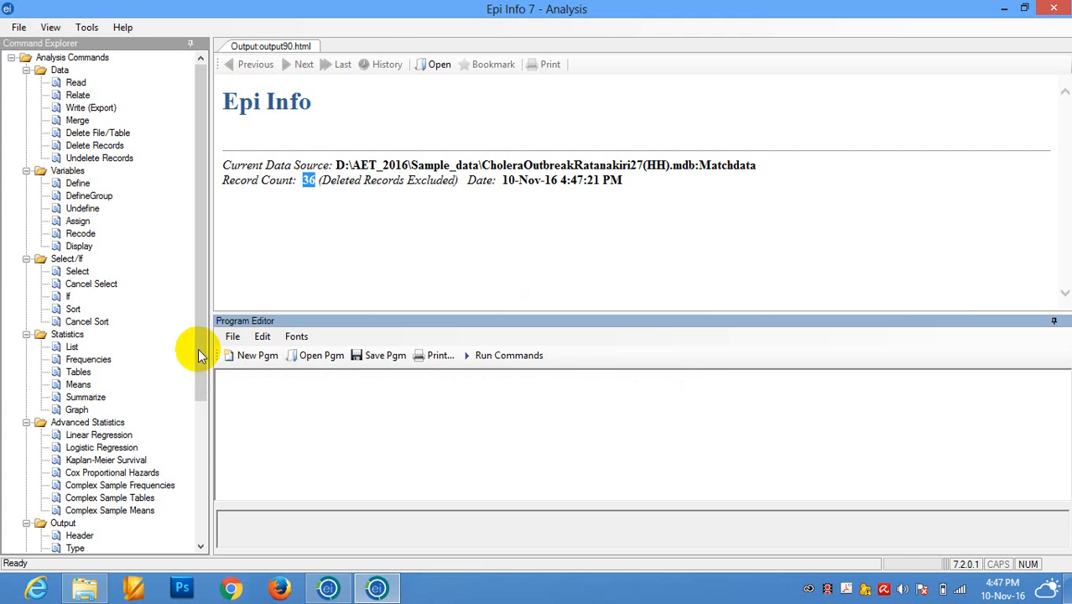
pyautogui.click(75, 83)
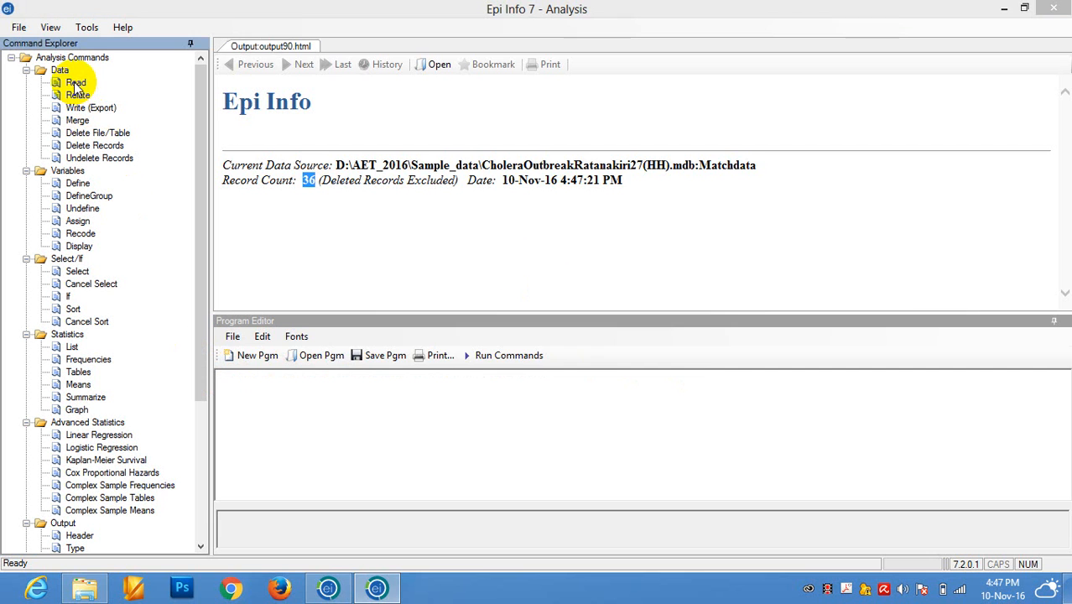
pyautogui.click(539, 173)
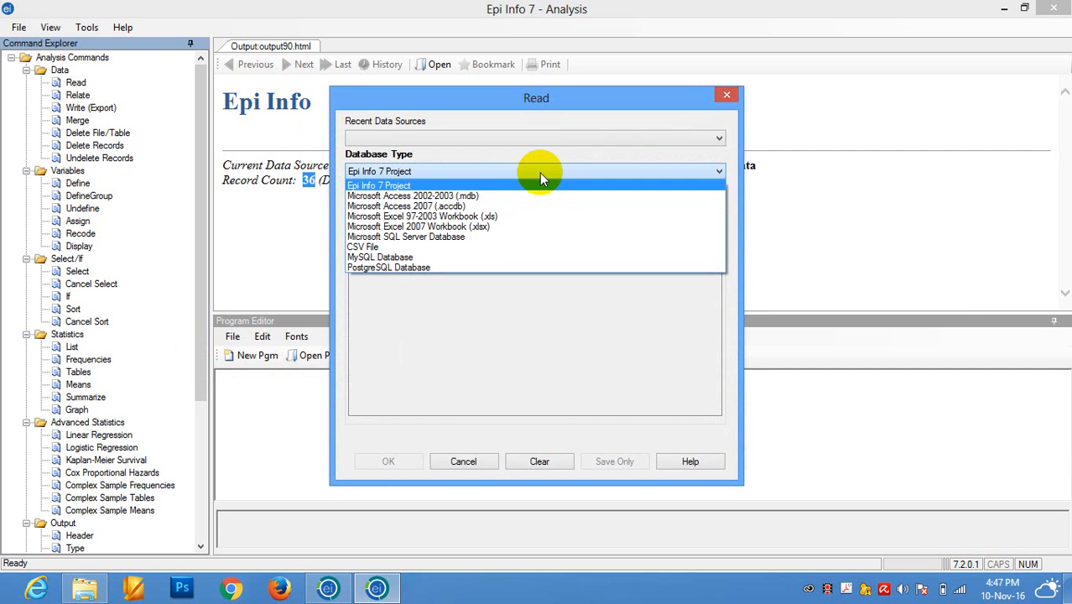
pyautogui.click(484, 234)
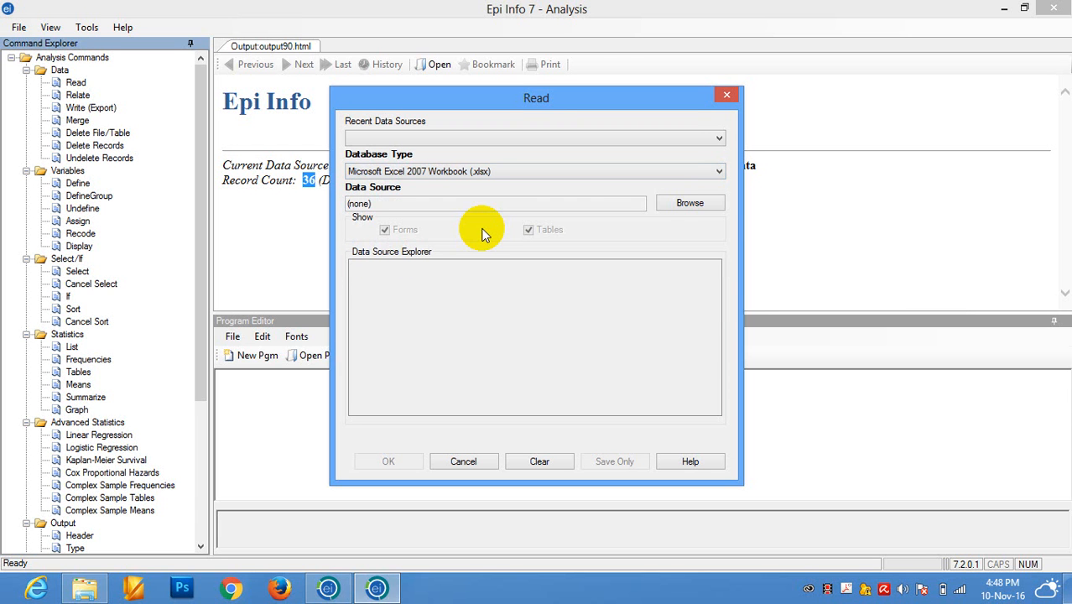
# Choose Food_poisioning_Svay rieng.xlsx in the Sample_data folder as the data source and read its Sheet1$ worksheet.
pyautogui.click(688, 204)
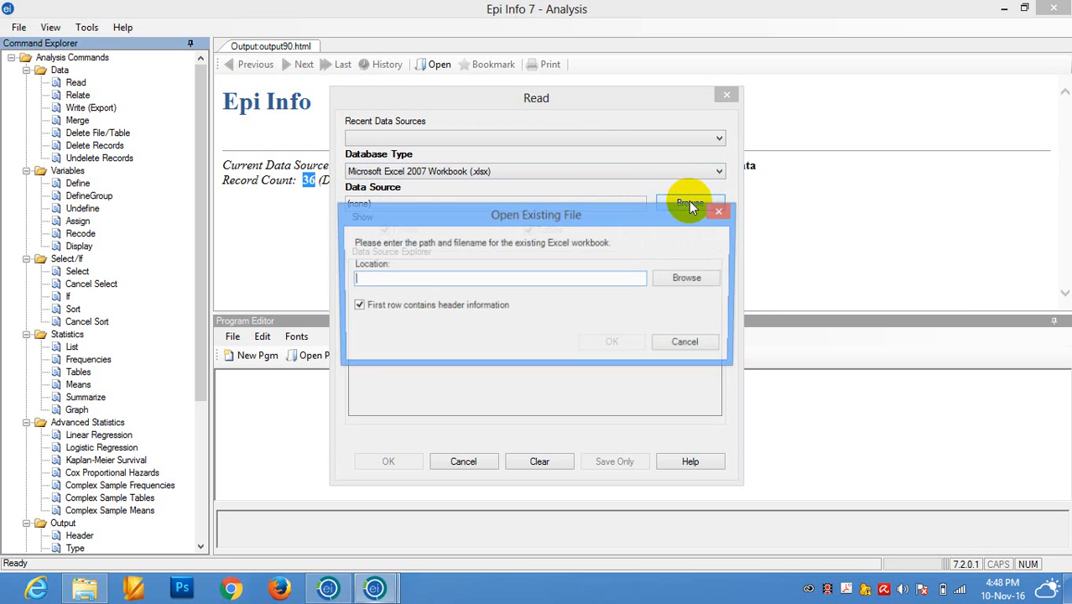
pyautogui.click(694, 278)
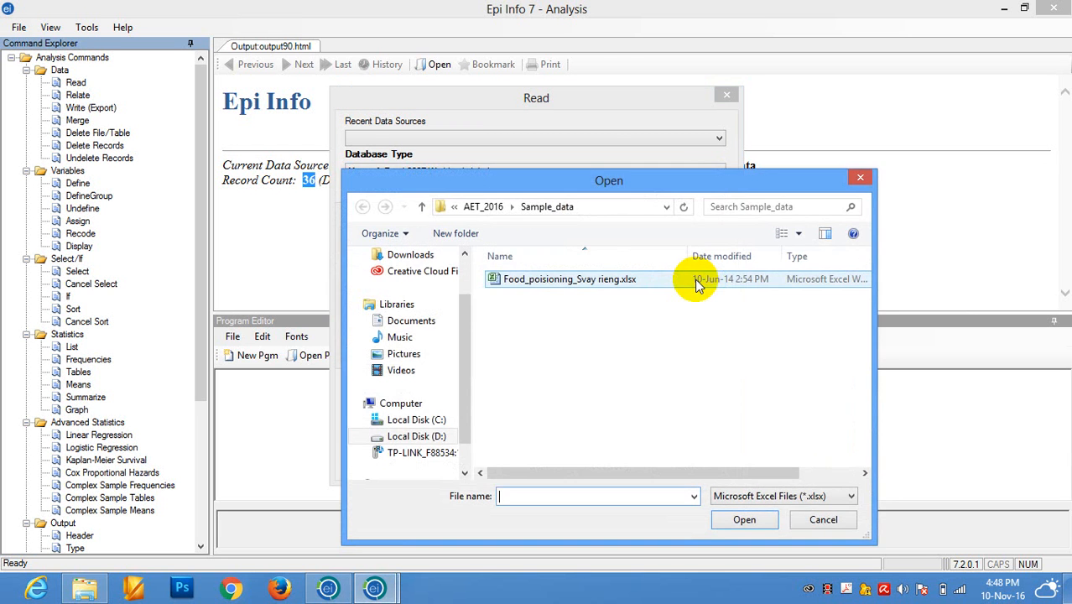
pyautogui.click(576, 283)
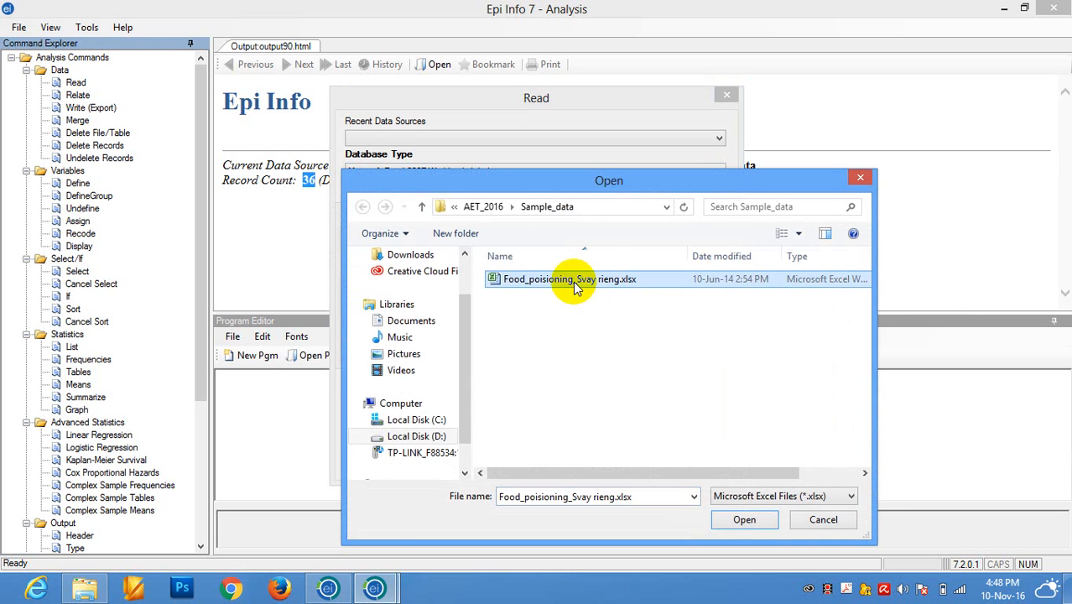
pyautogui.click(738, 520)
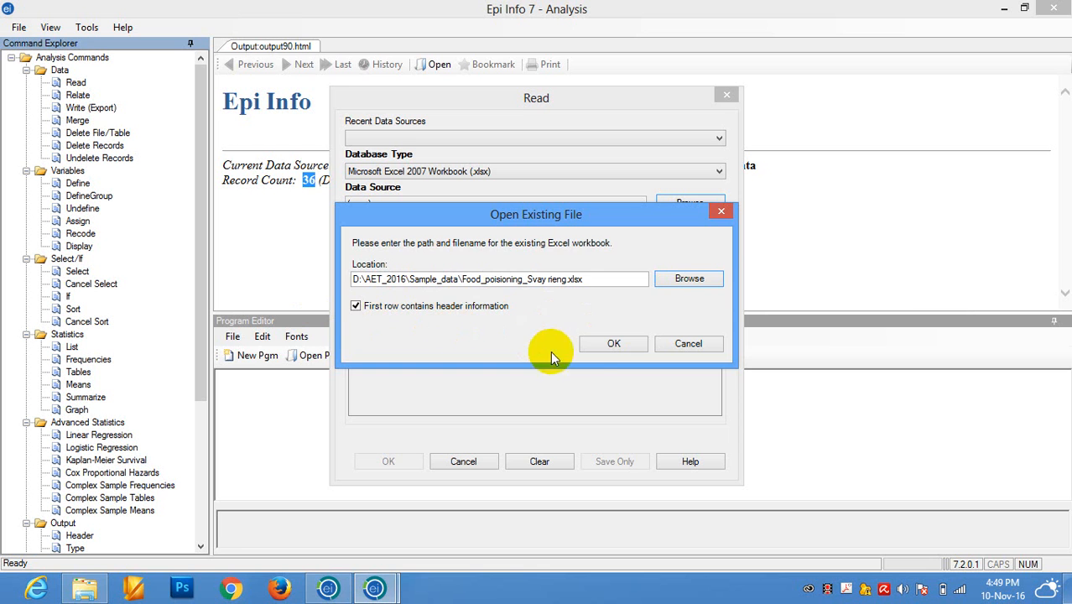
pyautogui.click(614, 342)
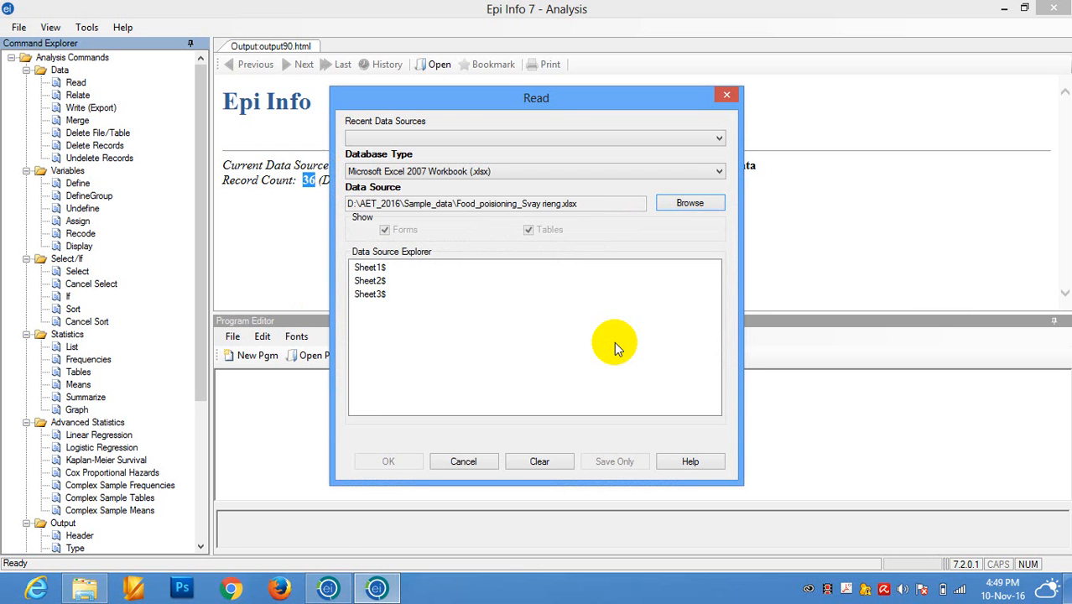
pyautogui.click(369, 269)
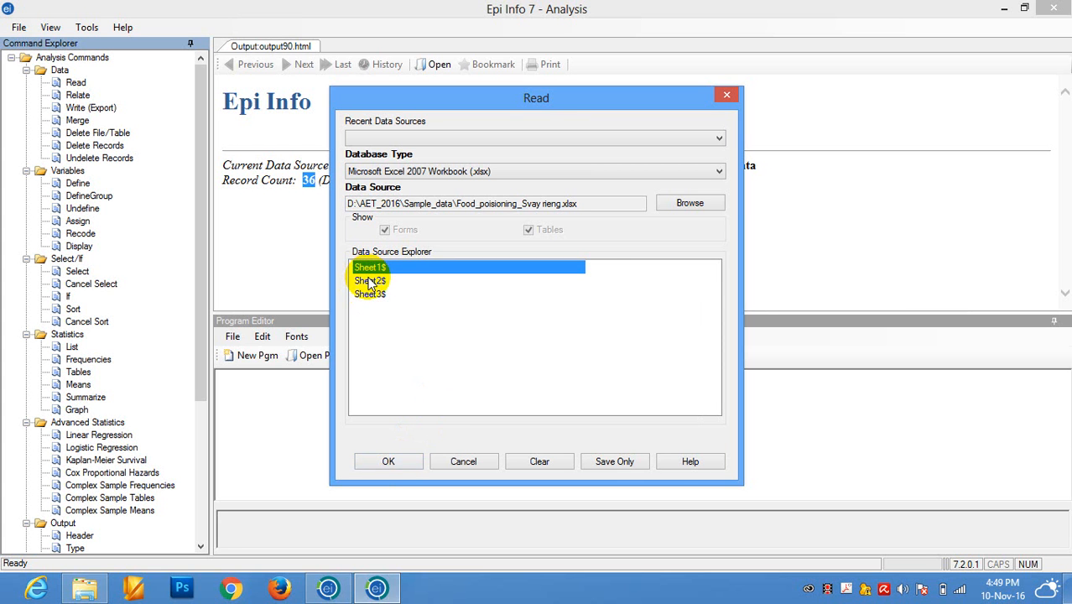
pyautogui.click(390, 463)
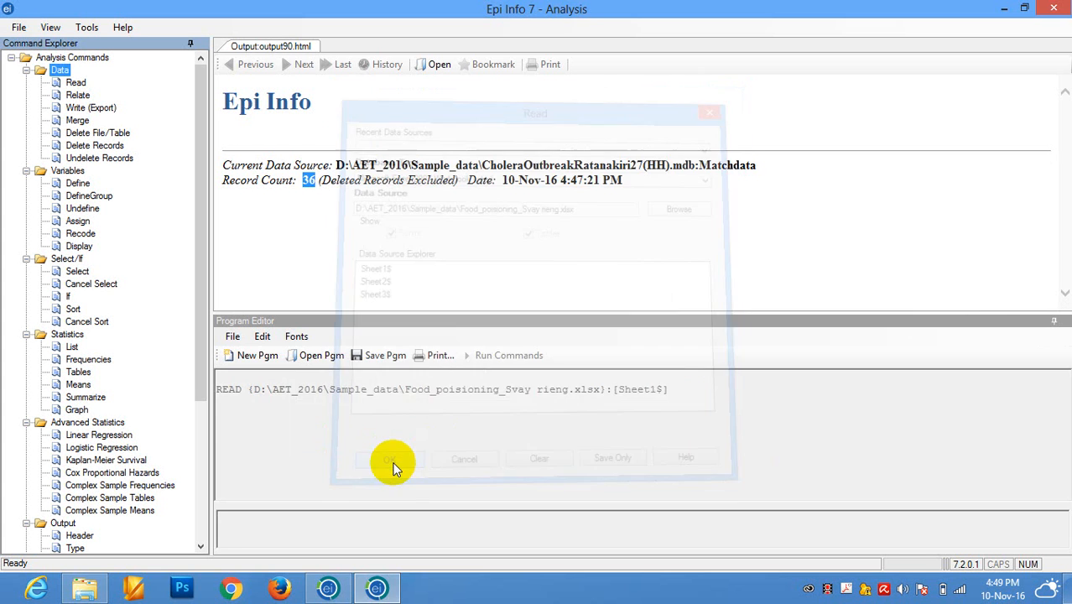
pyautogui.click(307, 185)
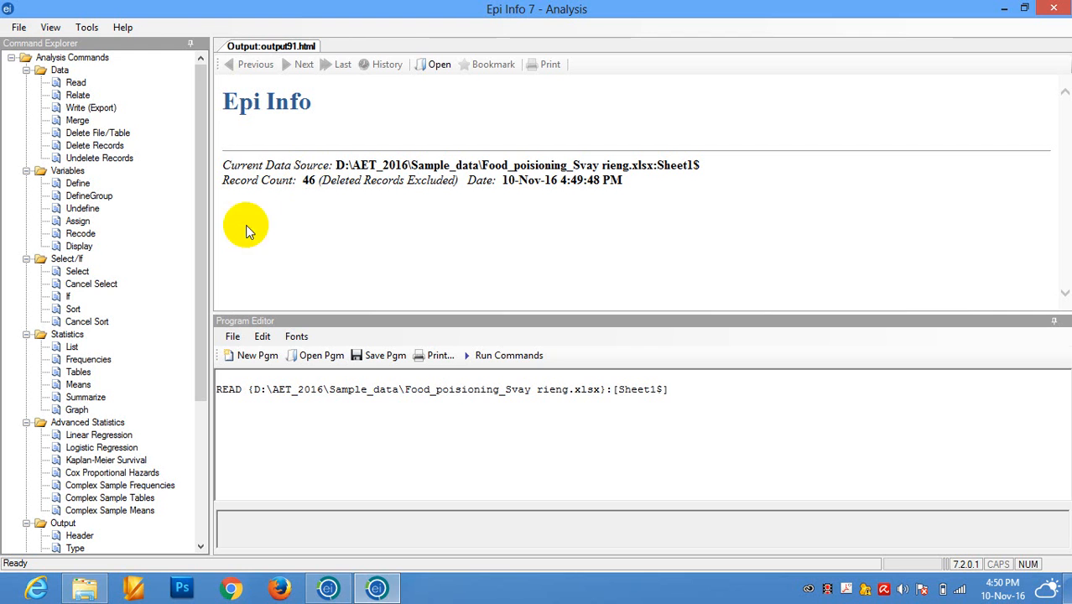
# Display information for the variables currently available in the dataset and review the resulting variable list.
pyautogui.doubleClick(78, 246)
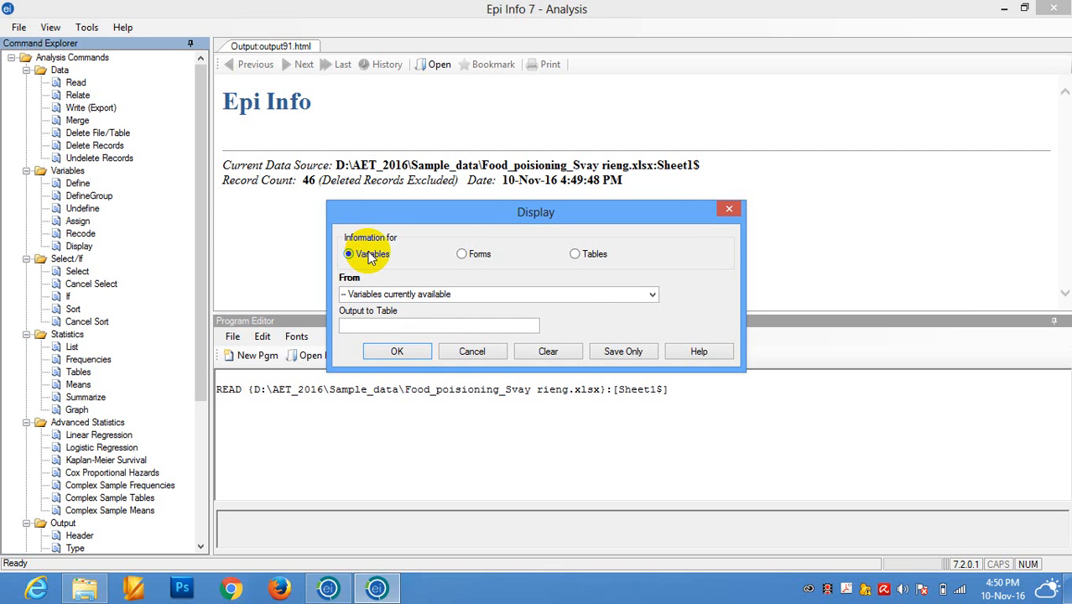
pyautogui.click(400, 352)
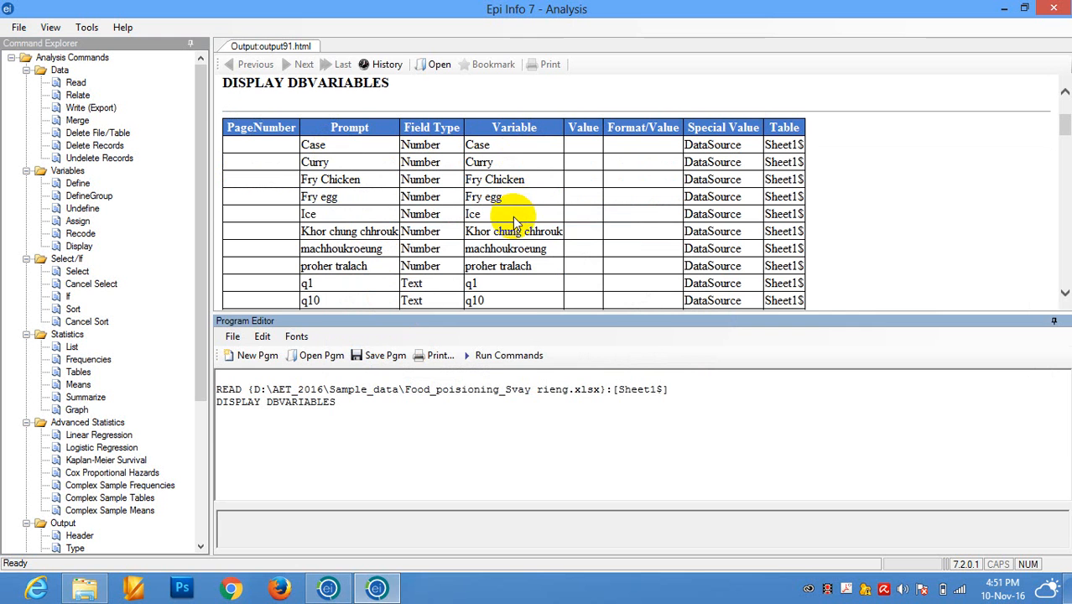
pyautogui.moveTo(1064, 122)
pyautogui.mouseDown()
pyautogui.moveTo(1064, 292)
pyautogui.moveTo(1062, 130)
pyautogui.mouseUp()
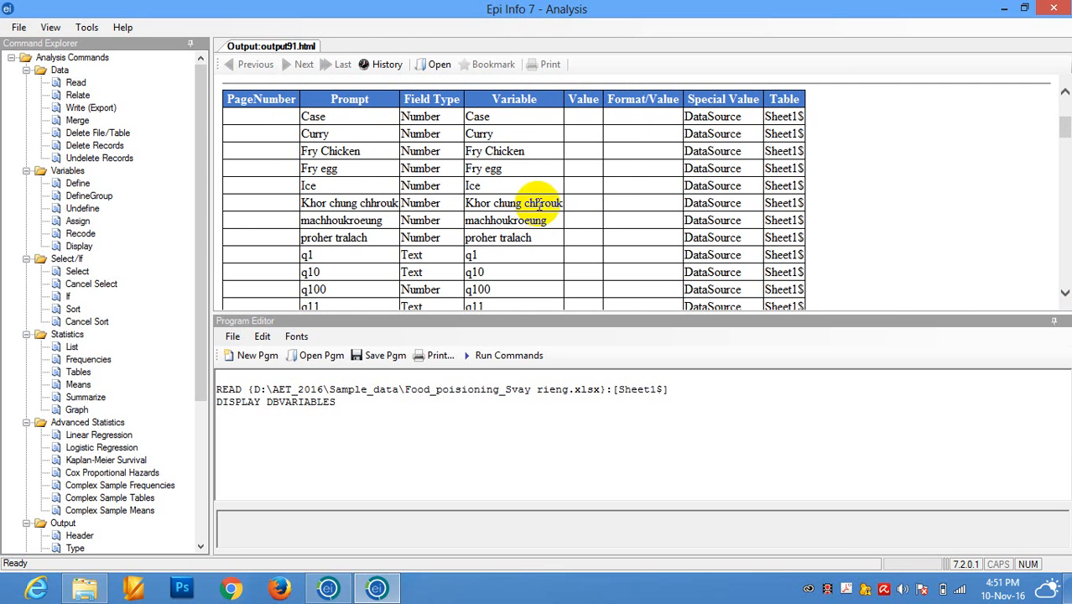
pyautogui.moveTo(1067, 134)
pyautogui.mouseDown()
pyautogui.moveTo(1065, 282)
pyautogui.moveTo(1066, 109)
pyautogui.moveTo(1067, 130)
pyautogui.mouseUp()
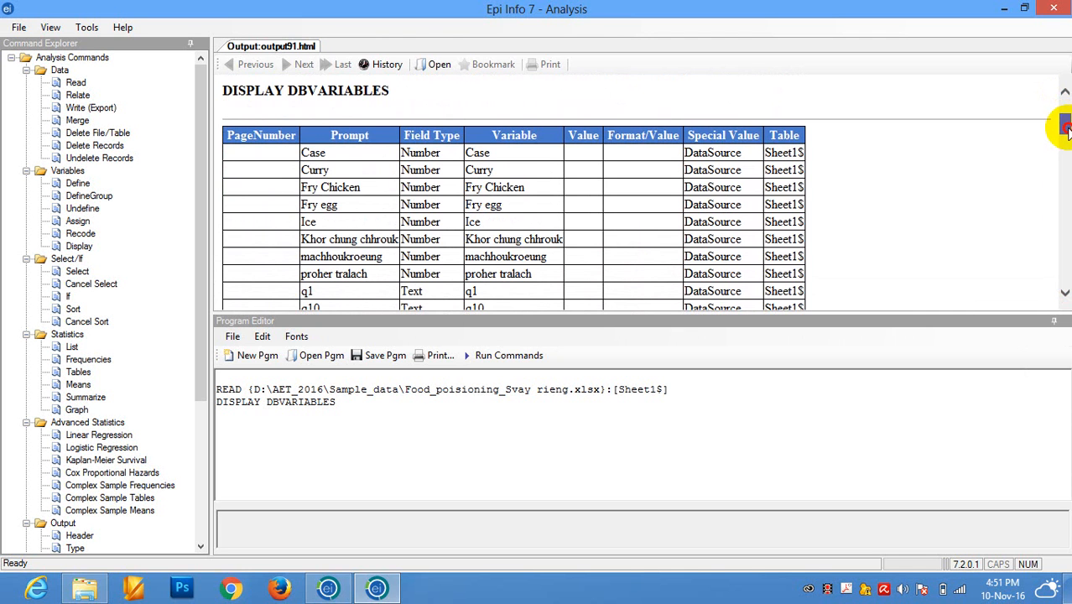
pyautogui.moveTo(1067, 127); pyautogui.dragTo(1068, 131)
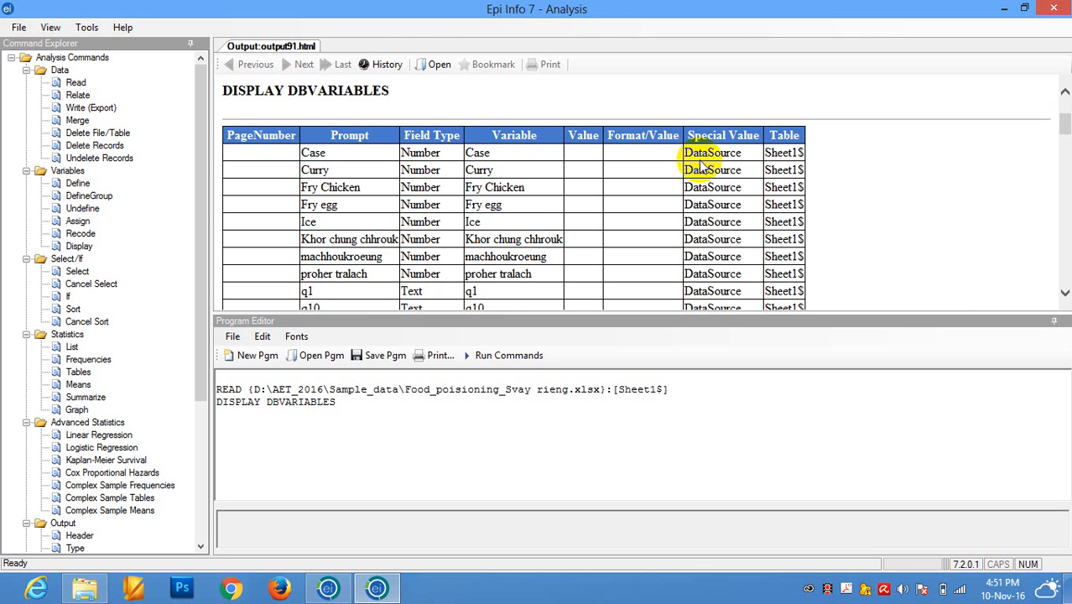
# Read the Matchdata table from CholeraOutbreakRatanakiri27(HH).mdb in Sample_data as a Microsoft Access 2002-2003 (.mdb) source and check its record count.
pyautogui.click(74, 84)
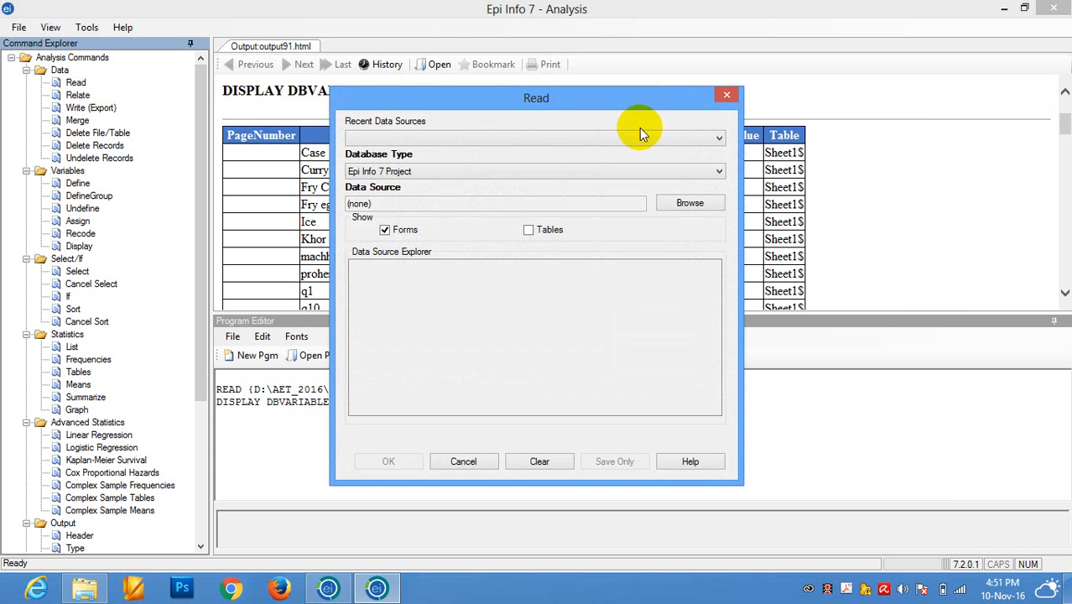
pyautogui.click(627, 174)
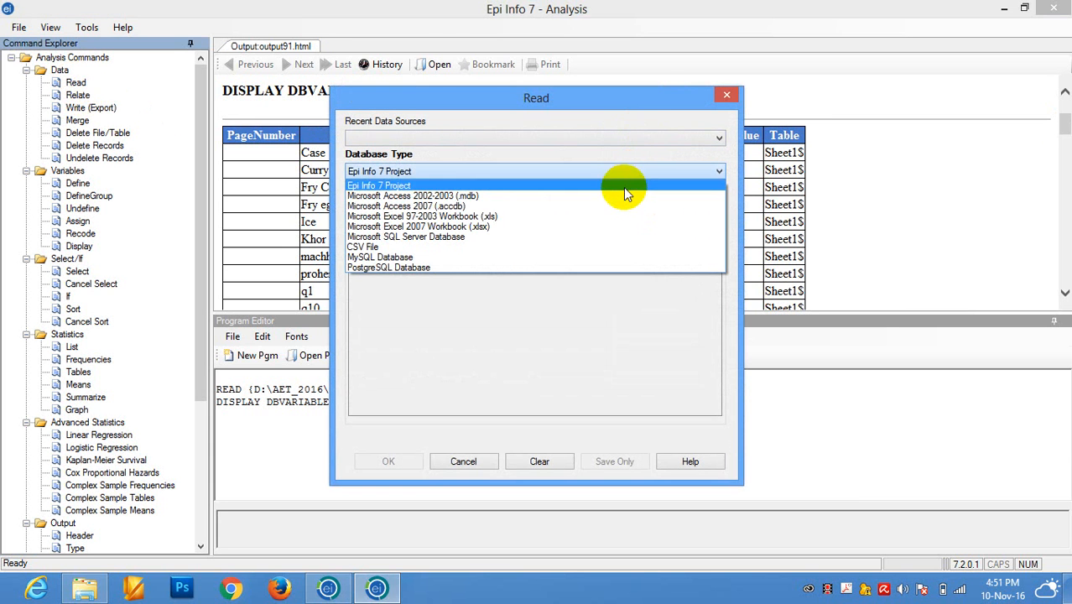
pyautogui.click(623, 193)
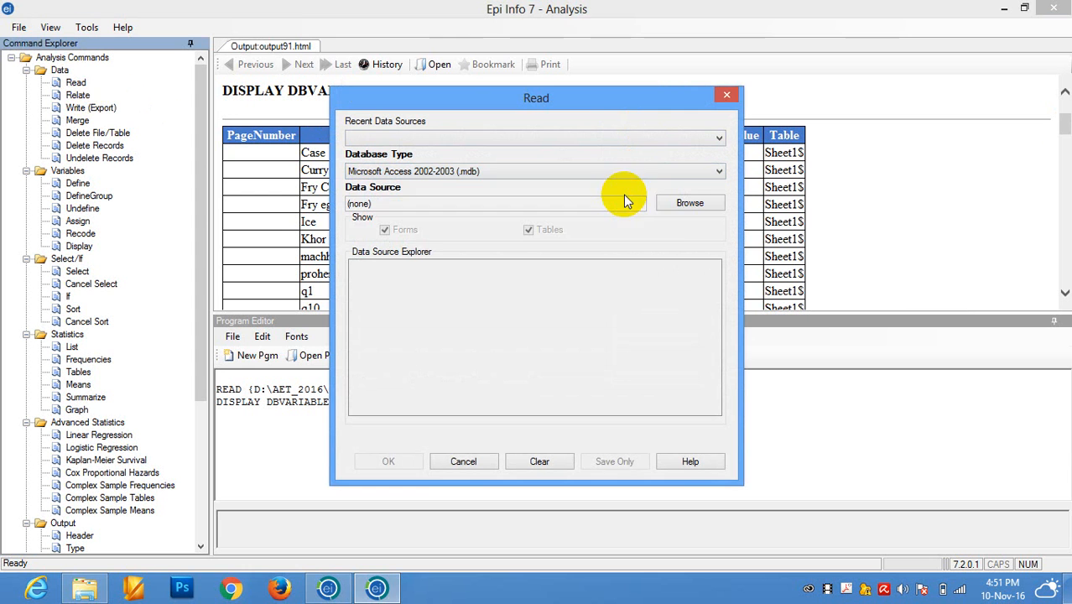
pyautogui.click(678, 205)
pyautogui.click(684, 281)
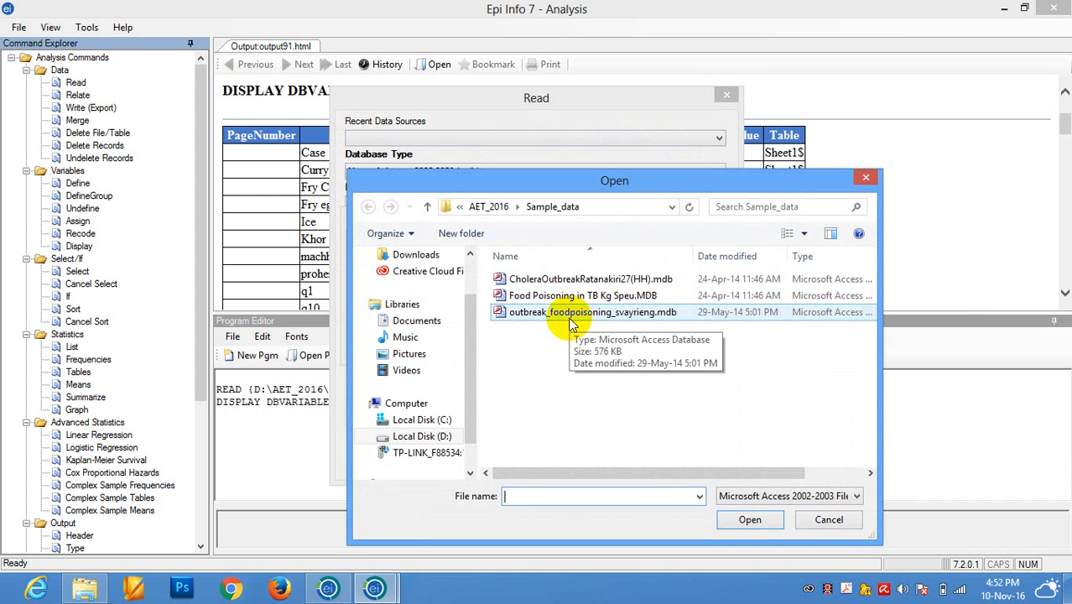
pyautogui.click(560, 279)
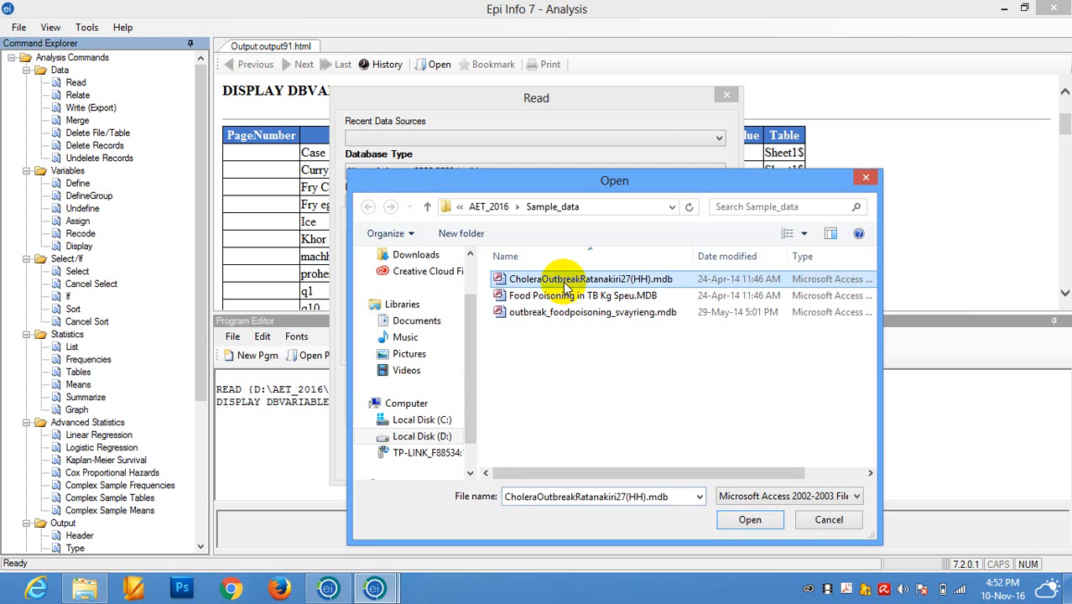
pyautogui.click(750, 520)
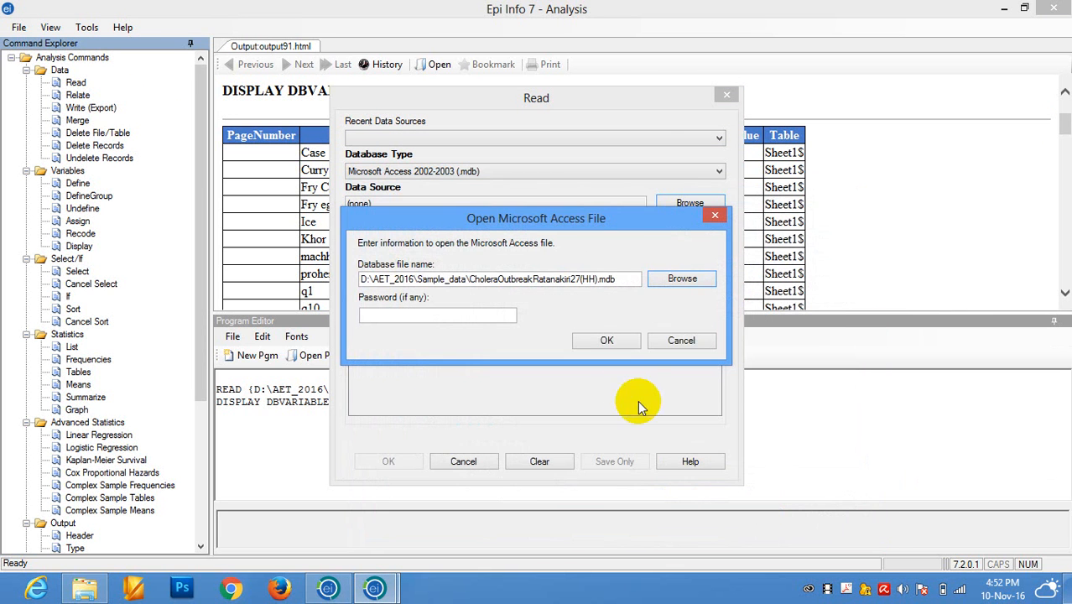
pyautogui.click(601, 340)
pyautogui.click(381, 268)
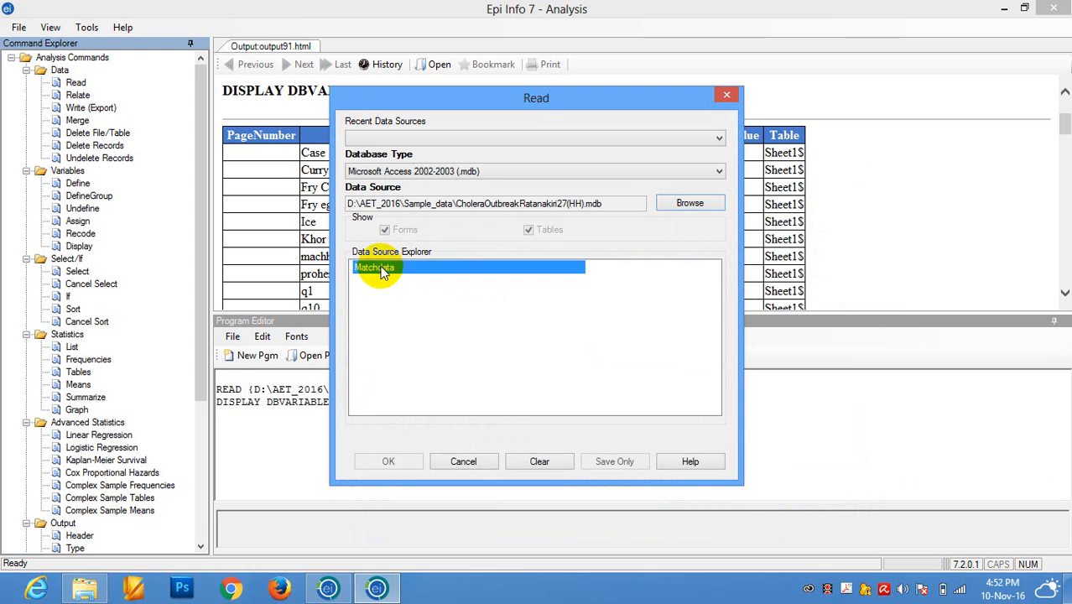
pyautogui.click(388, 461)
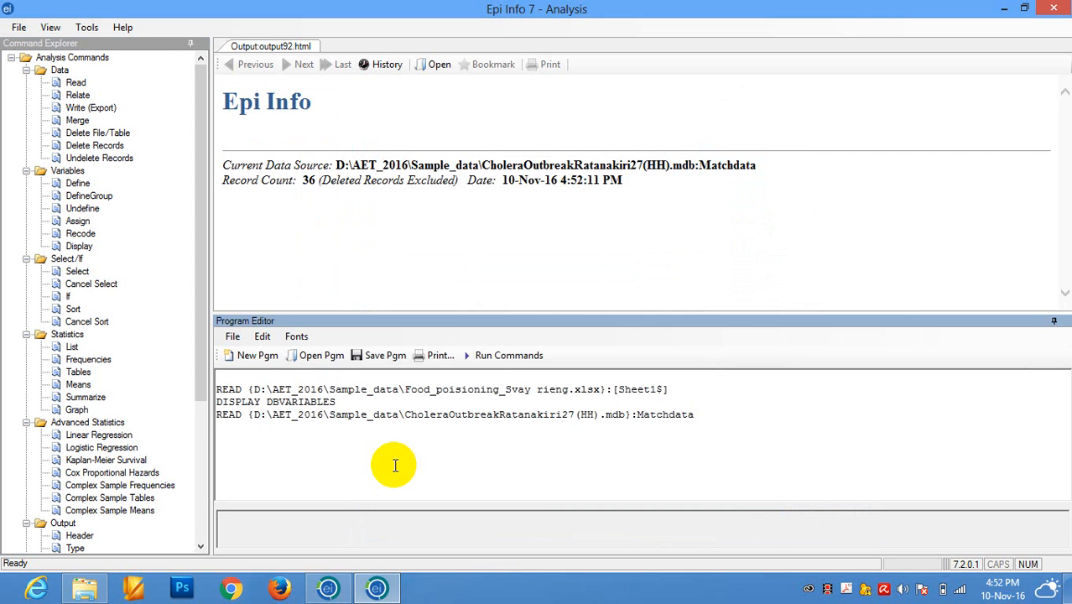
pyautogui.click(299, 179)
pyautogui.doubleClick(306, 180)
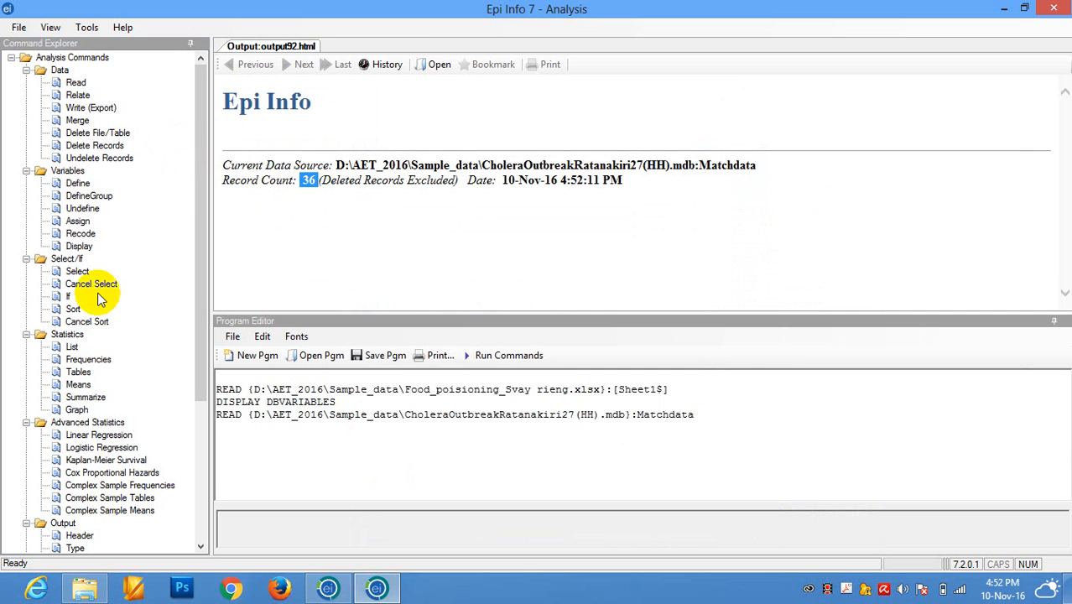
# Display information for the variables currently available in Matchdata and review the listed names and field types.
pyautogui.click(78, 245)
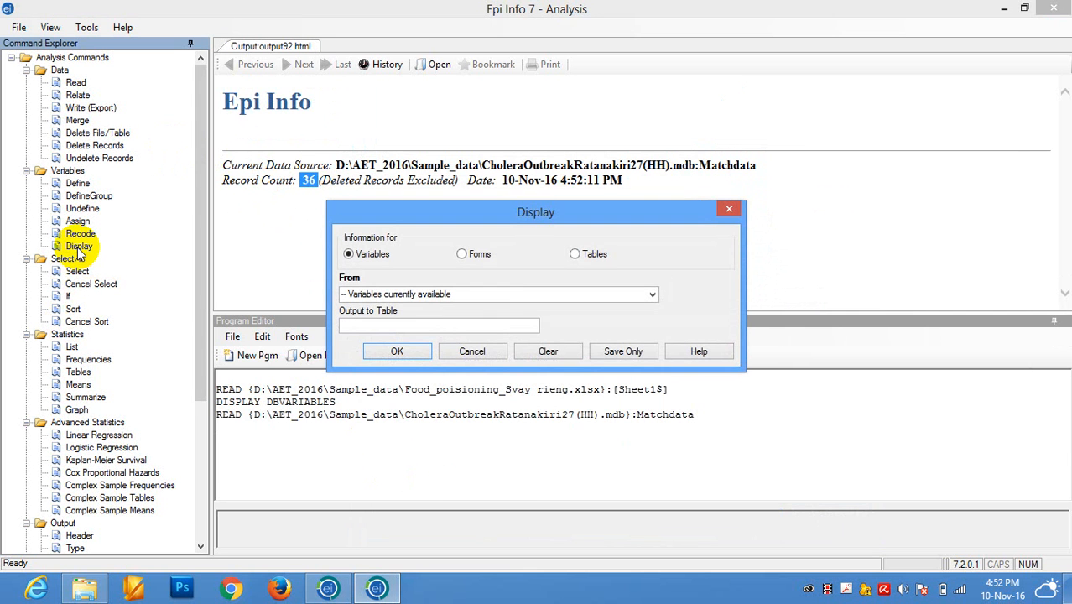
pyautogui.click(402, 353)
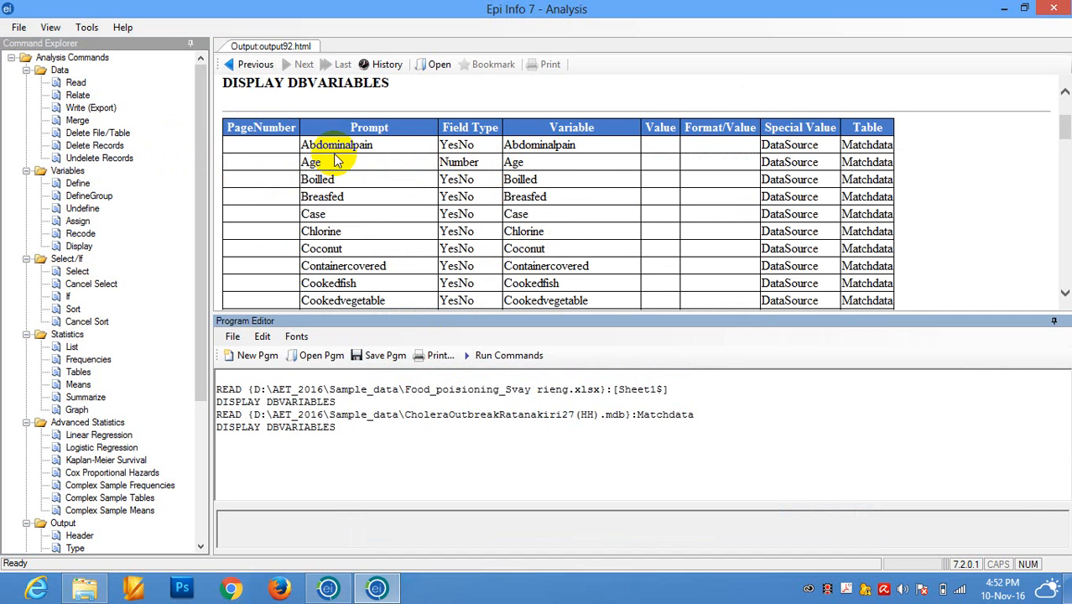
pyautogui.click(585, 145)
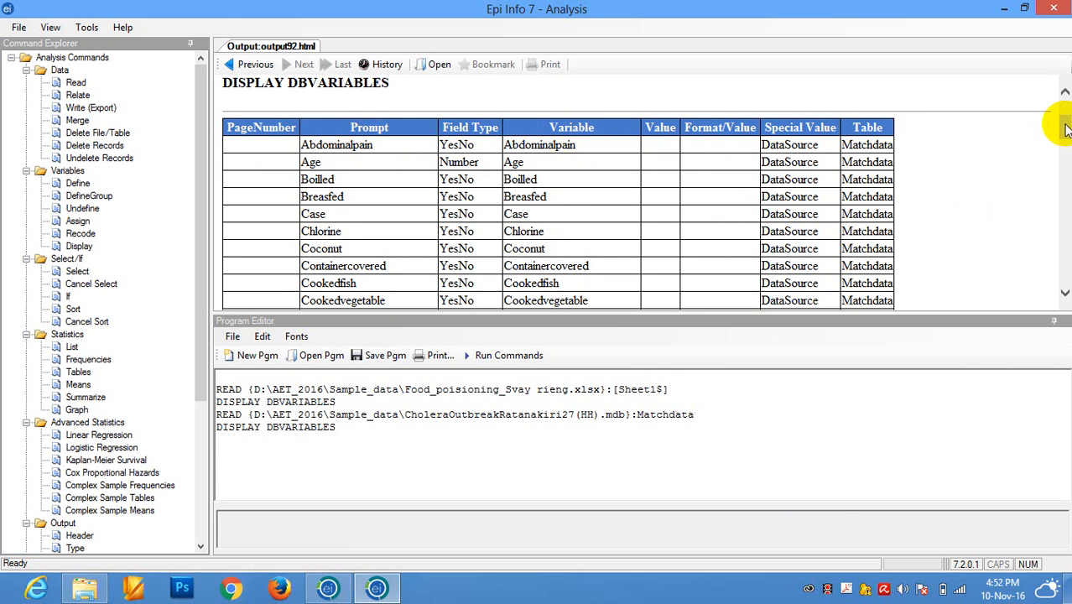
pyautogui.moveTo(1064, 126)
pyautogui.mouseDown()
pyautogui.moveTo(1065, 250)
pyautogui.moveTo(1062, 107)
pyautogui.moveTo(1064, 121)
pyautogui.mouseUp()
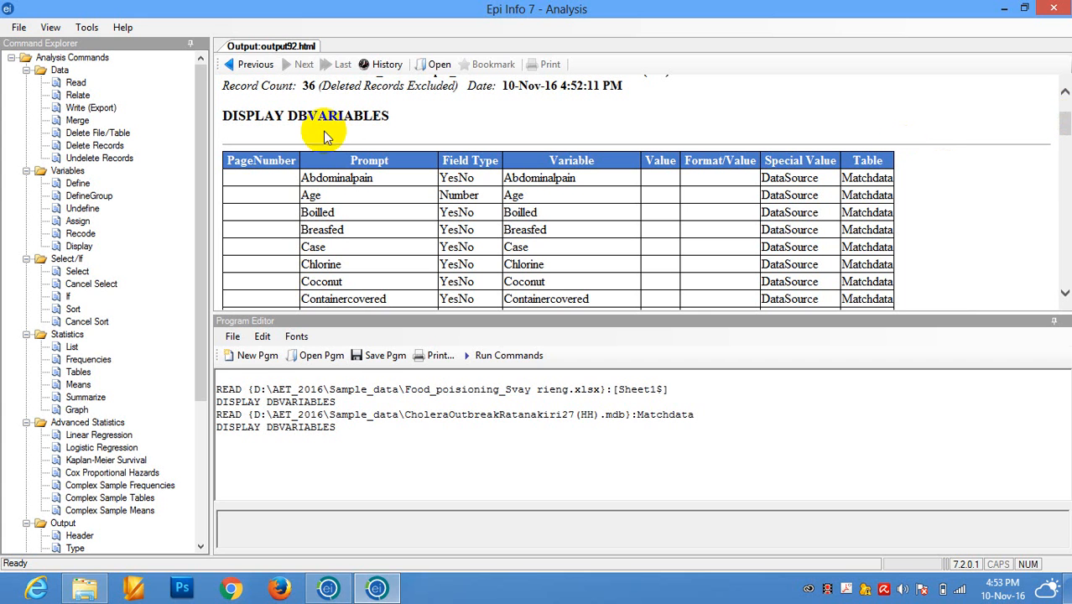
# List all variables (*) of the Matchdata records in Grid display mode.
pyautogui.click(74, 347)
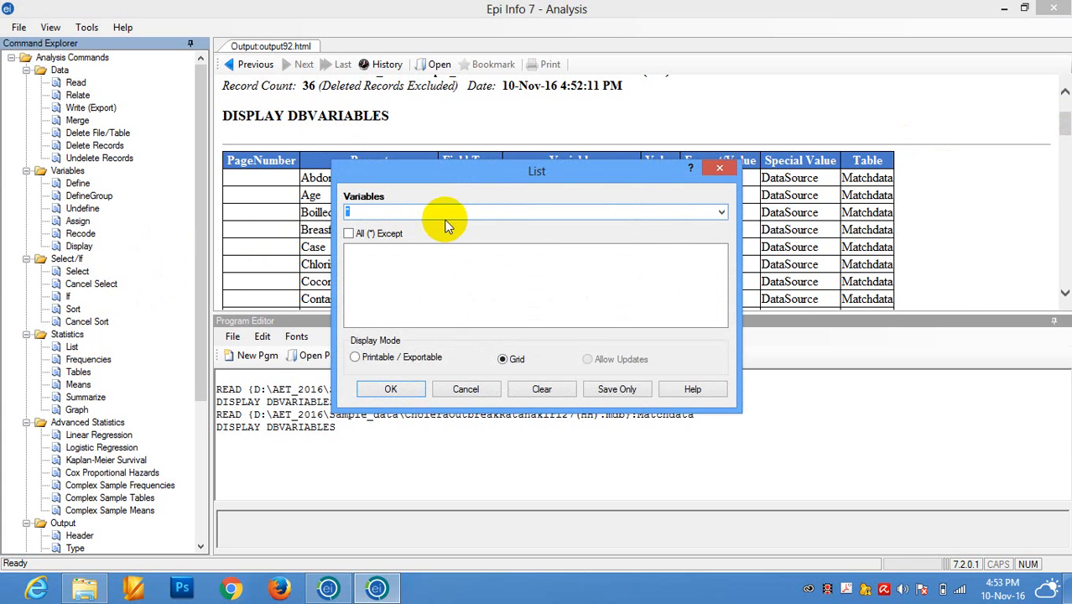
pyautogui.click(721, 213)
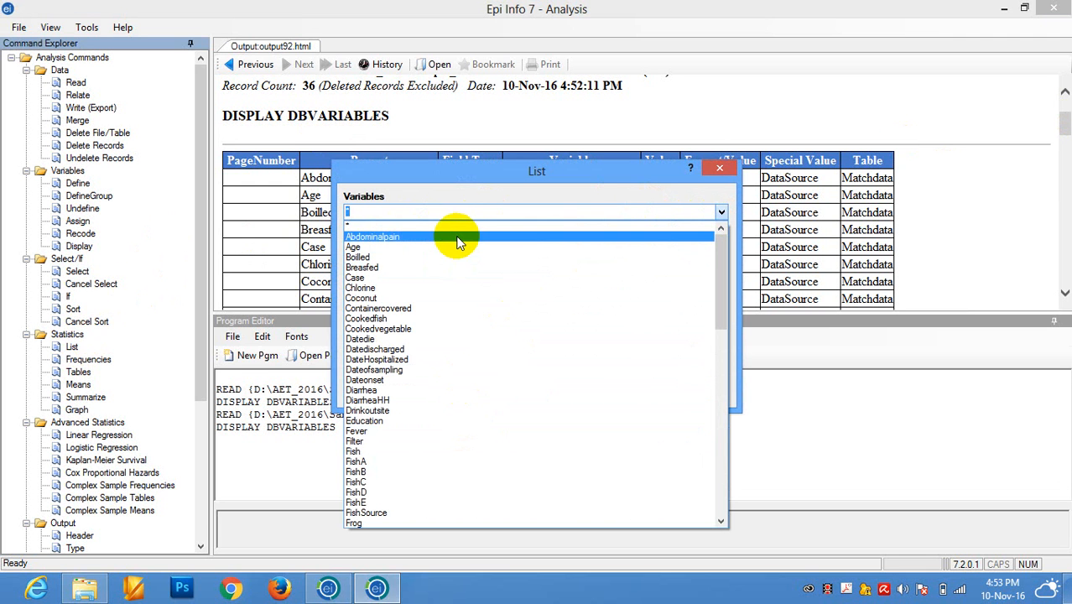
pyautogui.click(371, 227)
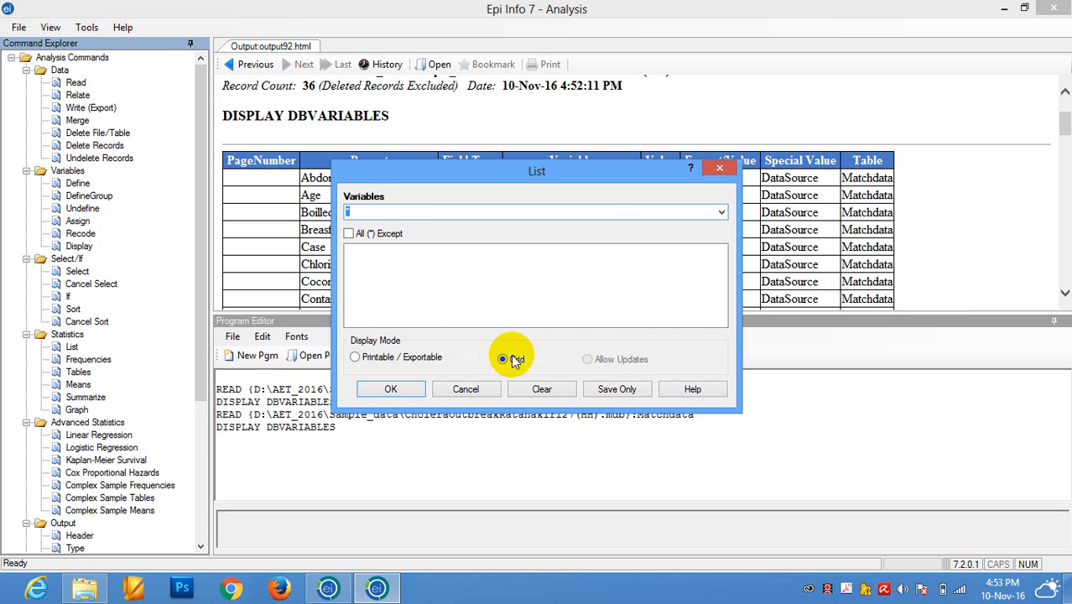
pyautogui.click(391, 389)
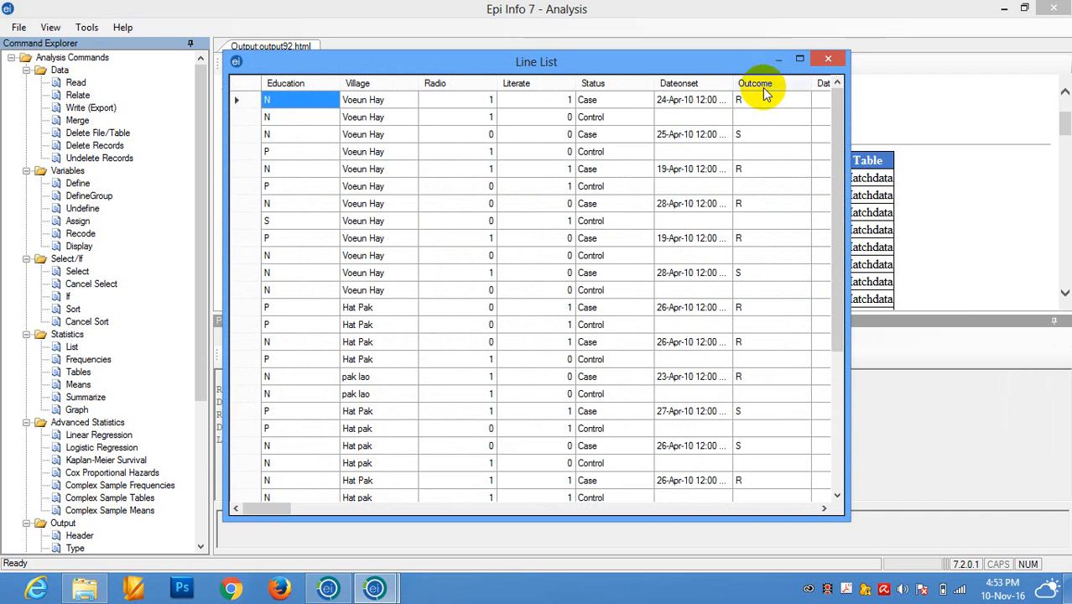
# Maximize the line list, examine its records across the Diarrhea, Literate and Status columns, and close it.
pyautogui.click(800, 58)
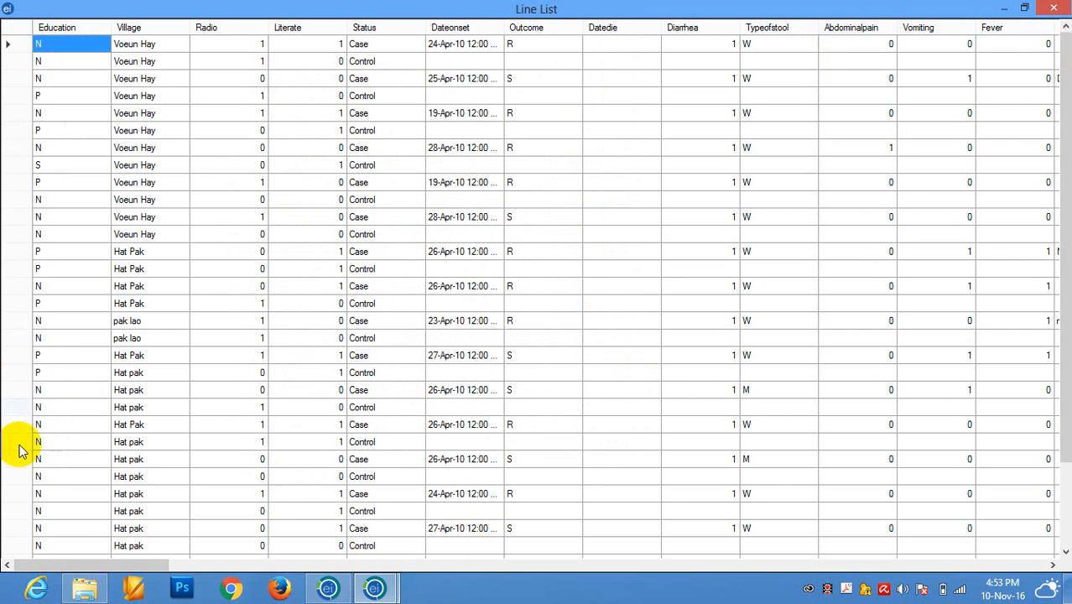
pyautogui.moveTo(91, 565)
pyautogui.mouseDown()
pyautogui.moveTo(510, 514)
pyautogui.moveTo(1044, 512)
pyautogui.moveTo(677, 542)
pyautogui.moveTo(541, 538)
pyautogui.moveTo(298, 570)
pyautogui.moveTo(111, 559)
pyautogui.mouseUp()
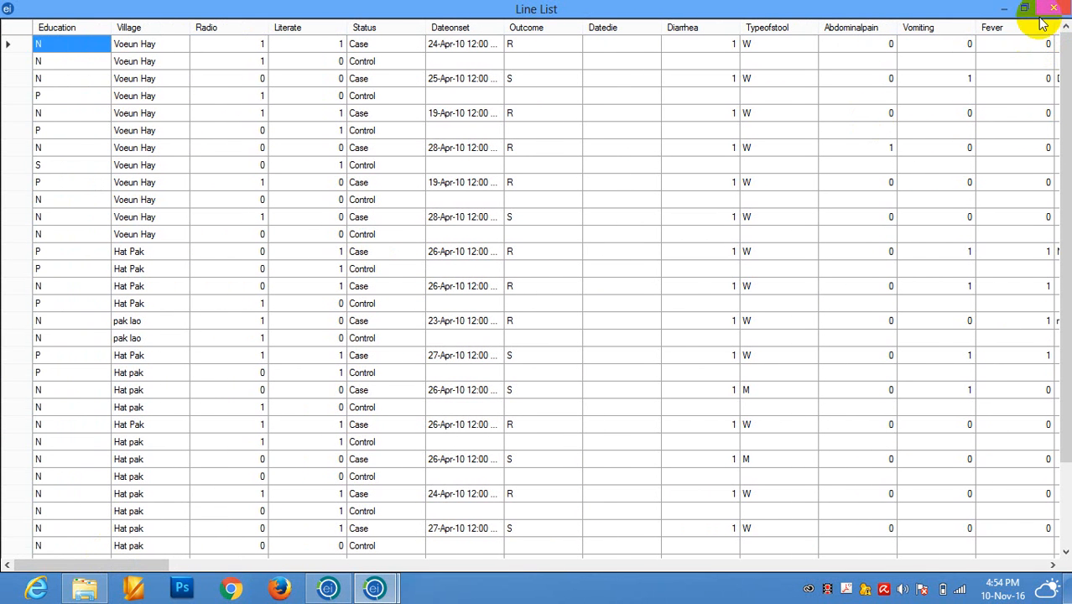
pyautogui.click(715, 151)
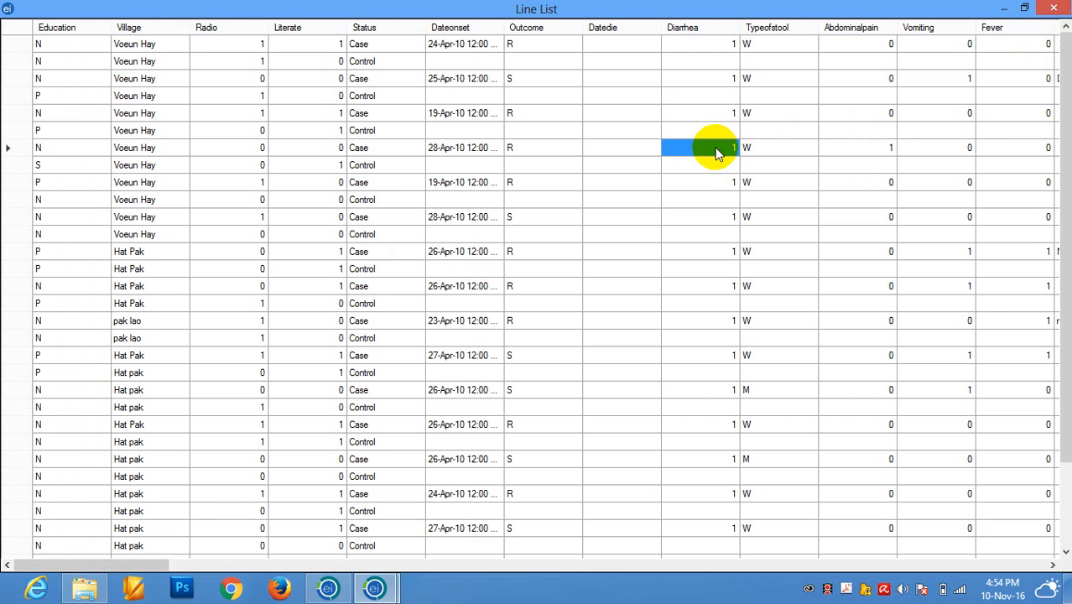
pyautogui.click(719, 128)
pyautogui.click(720, 112)
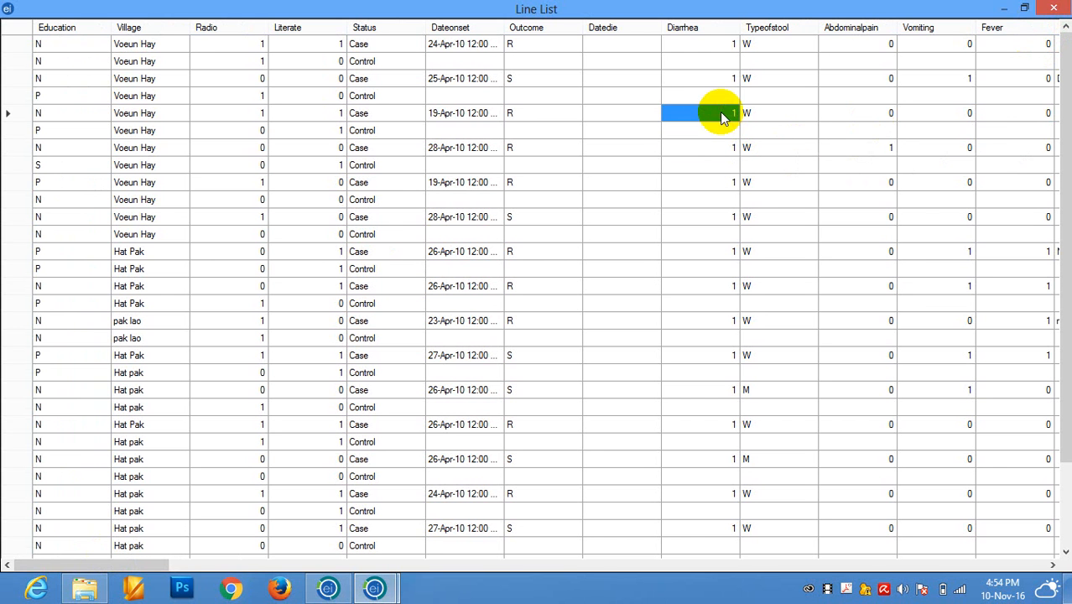
pyautogui.click(335, 199)
pyautogui.click(382, 205)
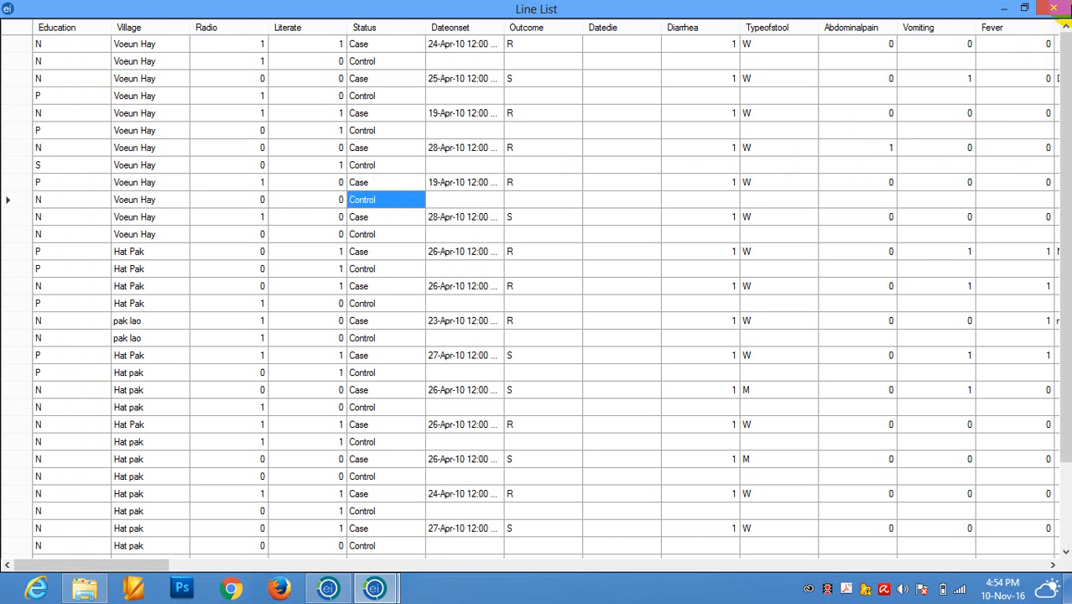
pyautogui.click(1056, 8)
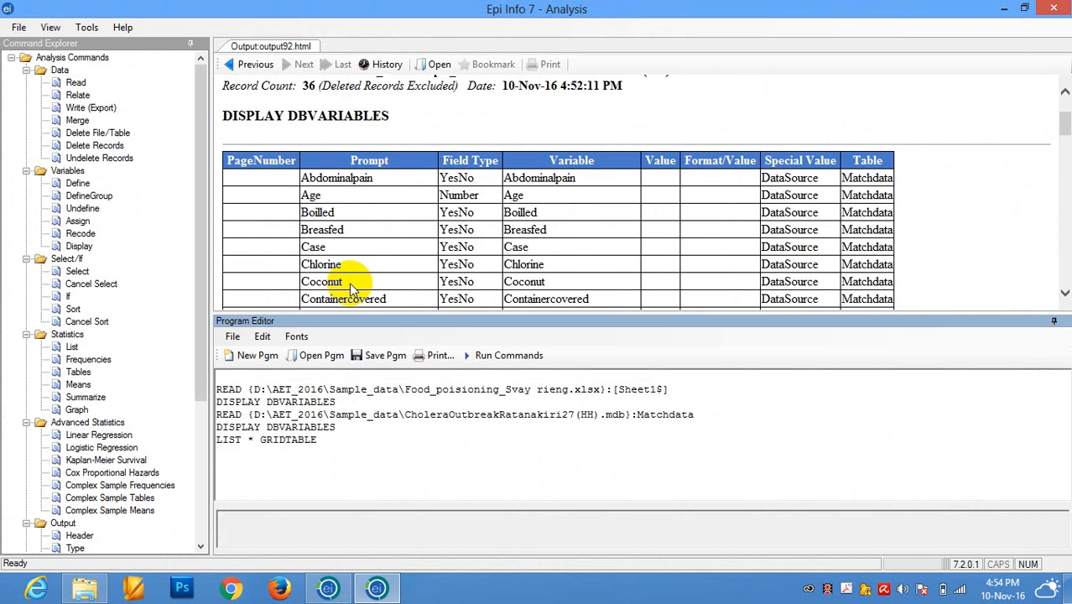
# List only the variables Age, Case, Education and Abdominalpain in Grid display mode.
pyautogui.click(72, 347)
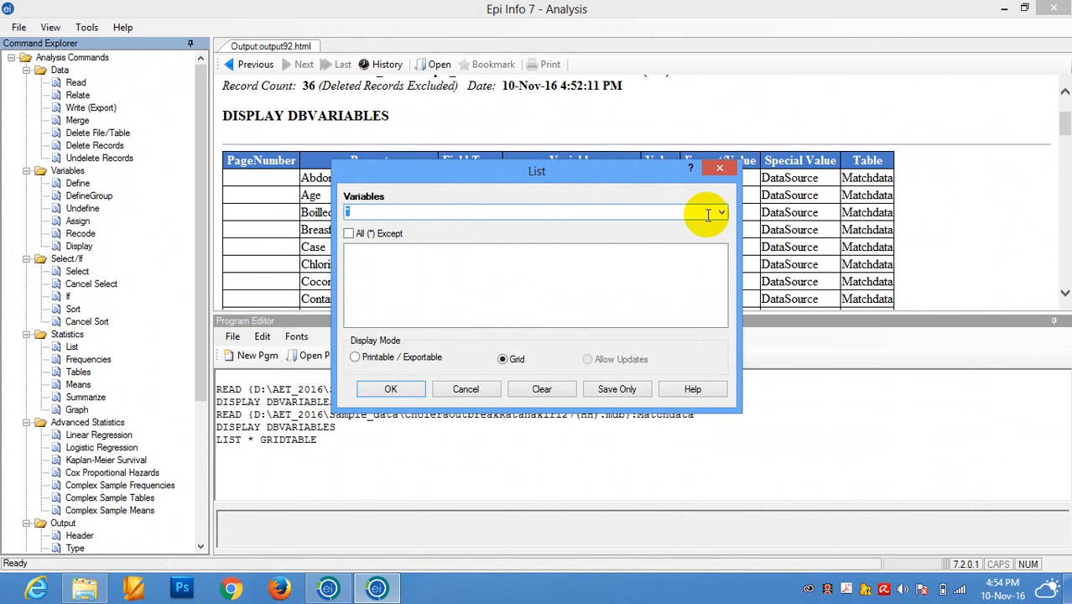
pyautogui.click(720, 212)
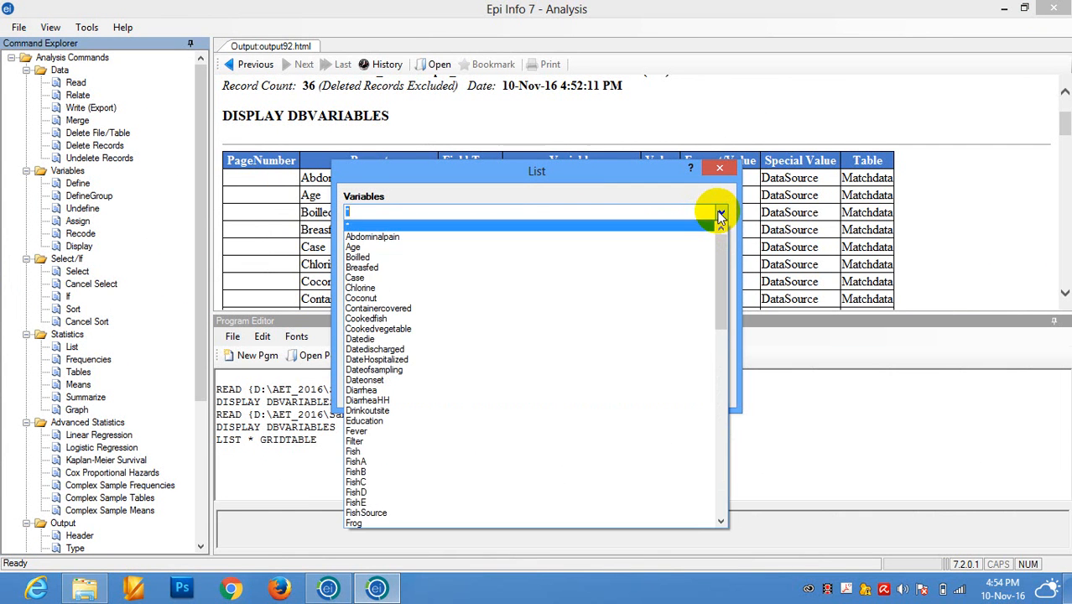
pyautogui.click(397, 250)
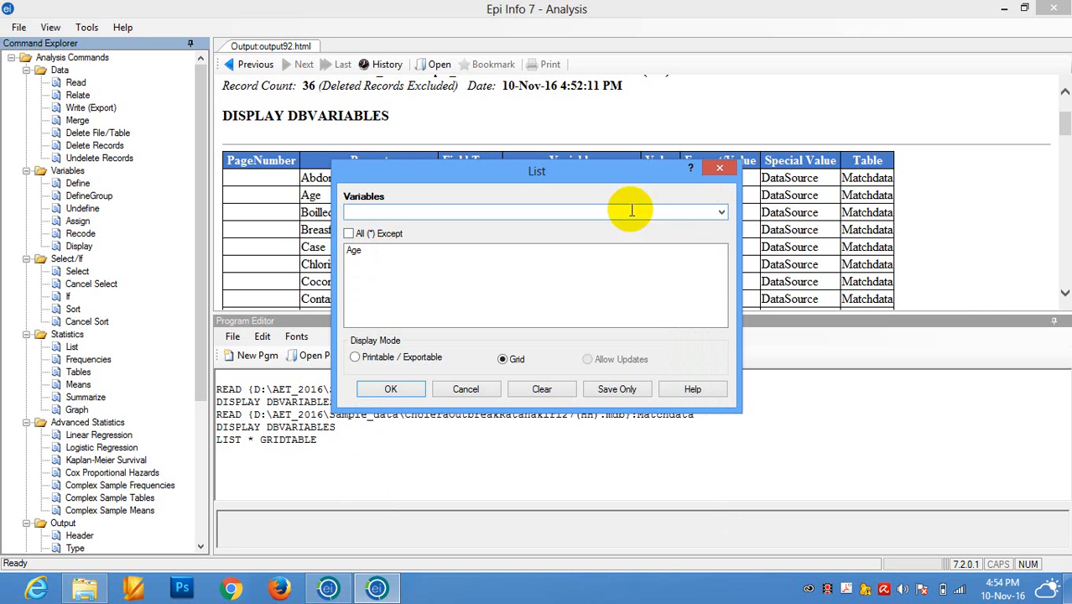
pyautogui.click(720, 212)
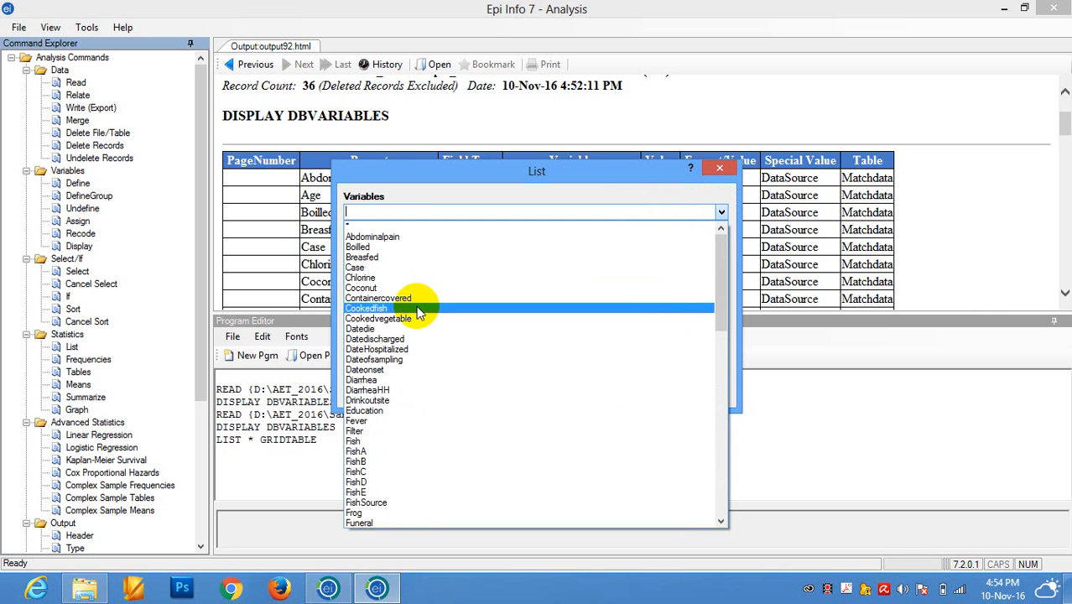
pyautogui.click(356, 267)
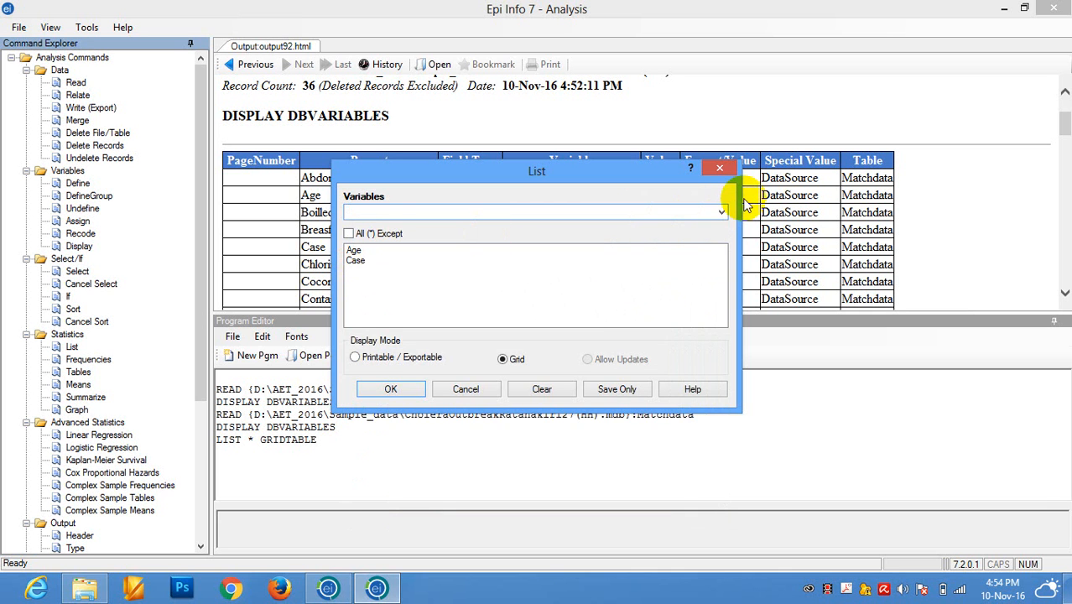
pyautogui.click(721, 212)
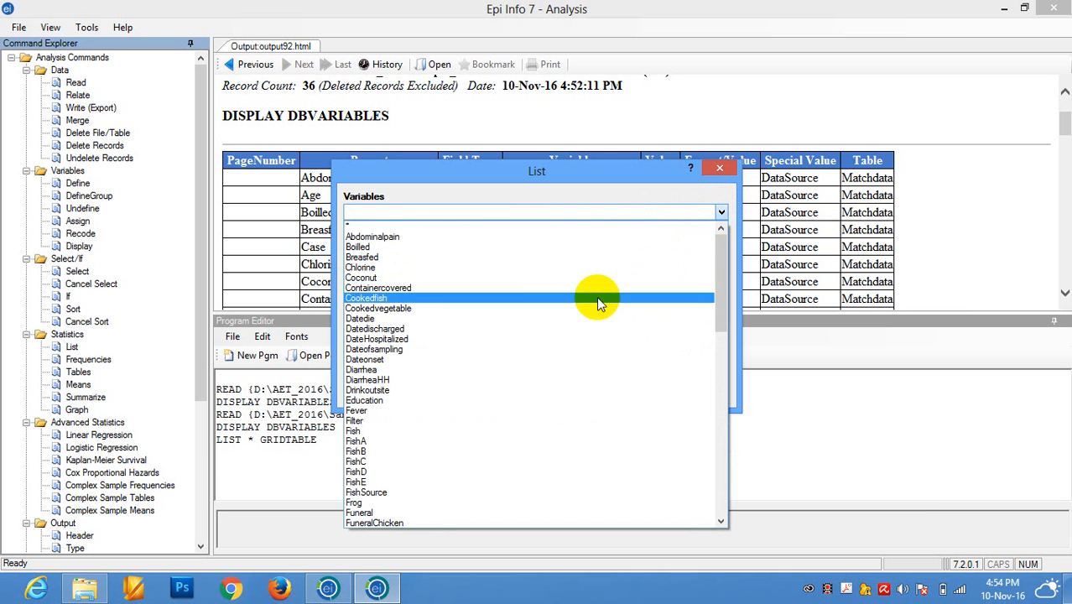
pyautogui.click(459, 401)
pyautogui.click(722, 212)
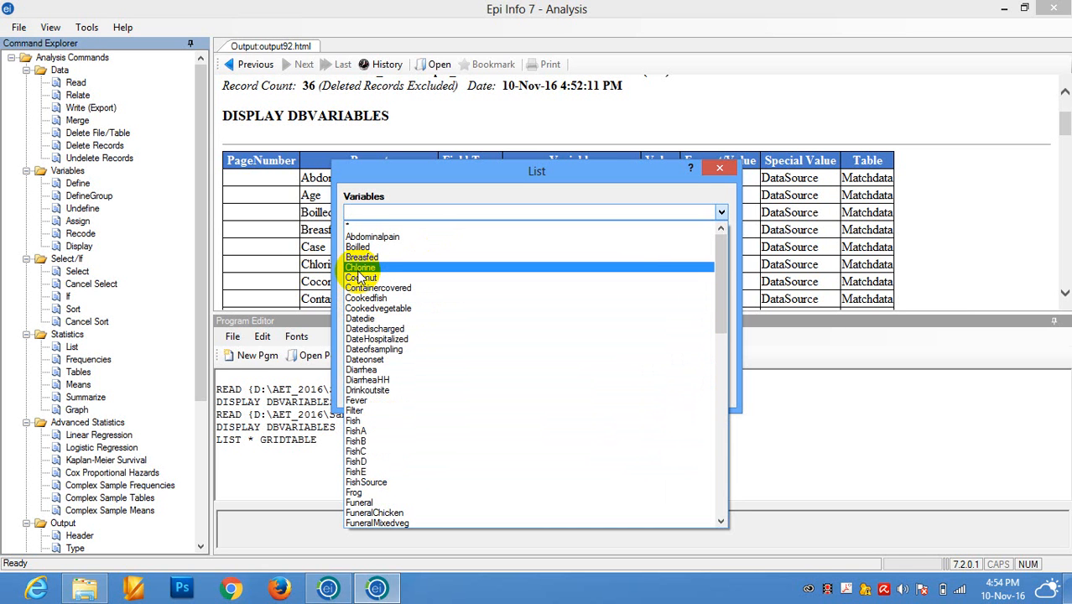
pyautogui.click(368, 238)
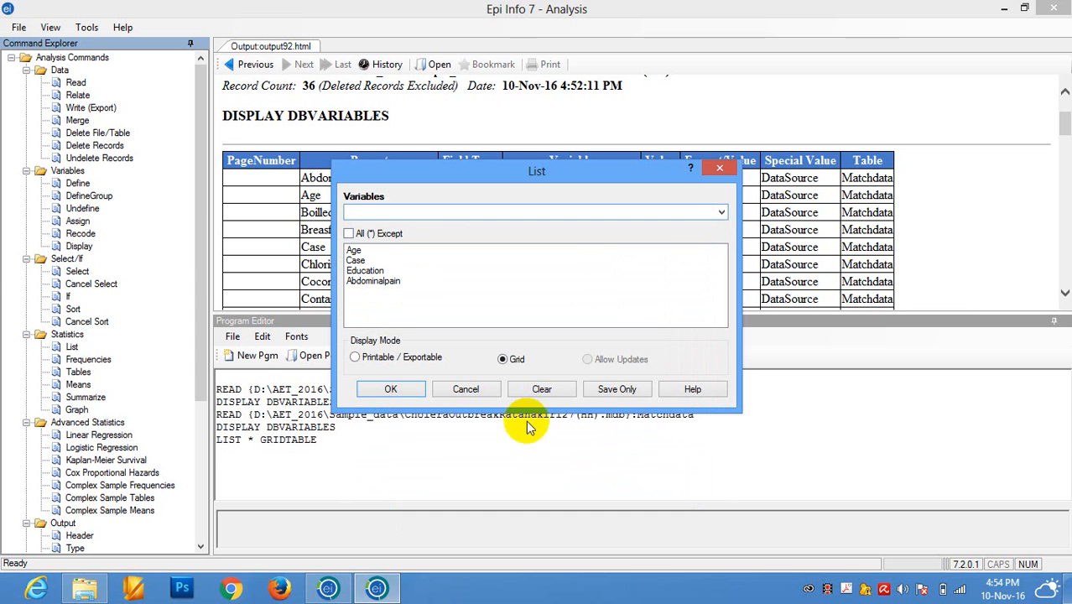
pyautogui.click(388, 389)
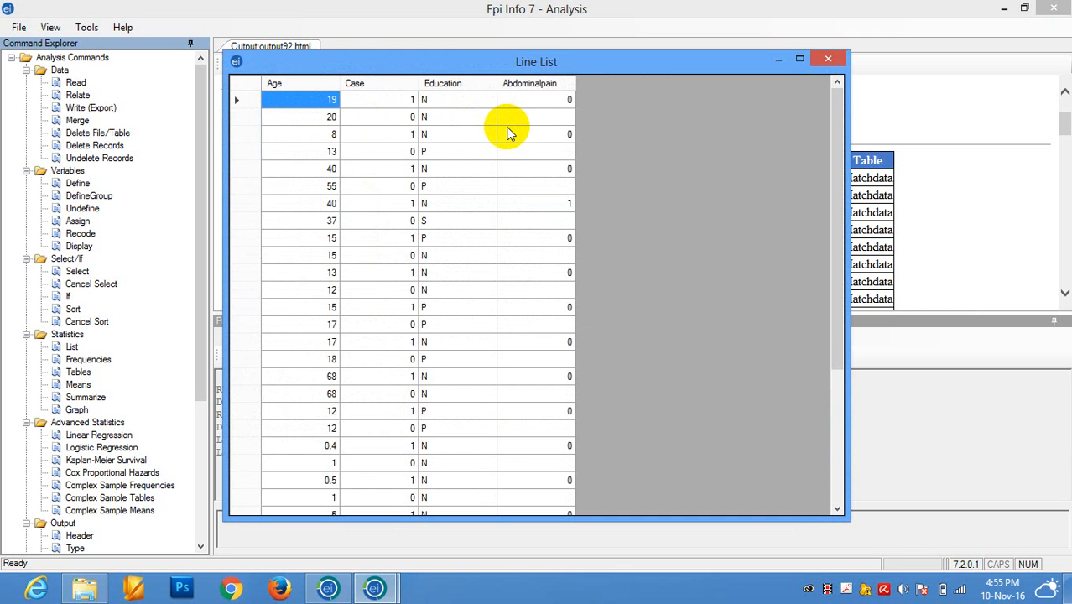
# Review the records in the four-variable line list and close it.
pyautogui.click(835, 133)
pyautogui.moveTo(834, 132); pyautogui.dragTo(833, 108)
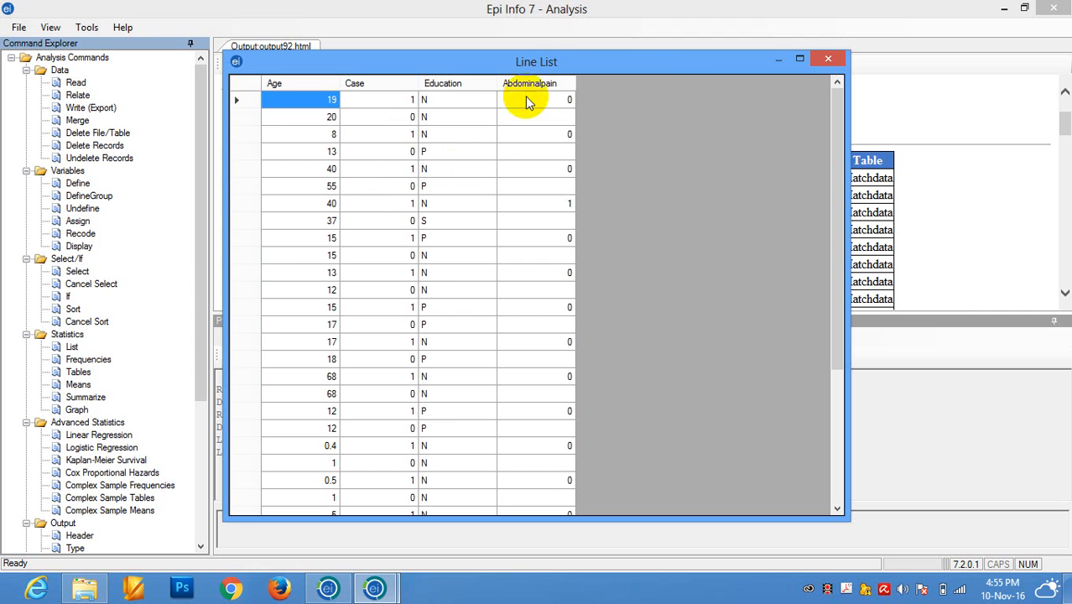
pyautogui.click(828, 58)
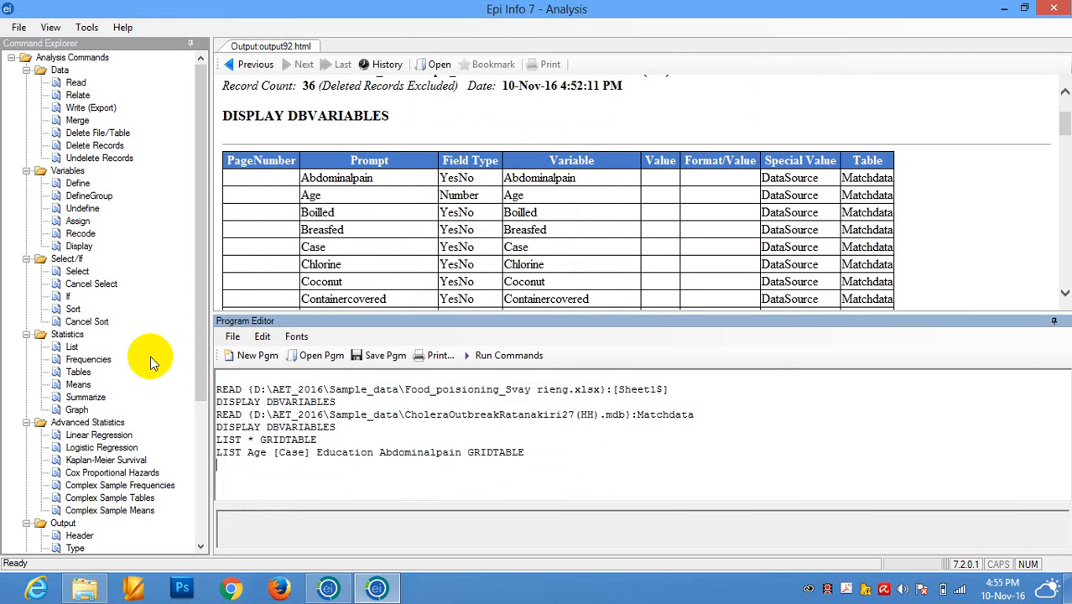
# Sort the Matchdata records by Age in ascending order.
pyautogui.click(73, 310)
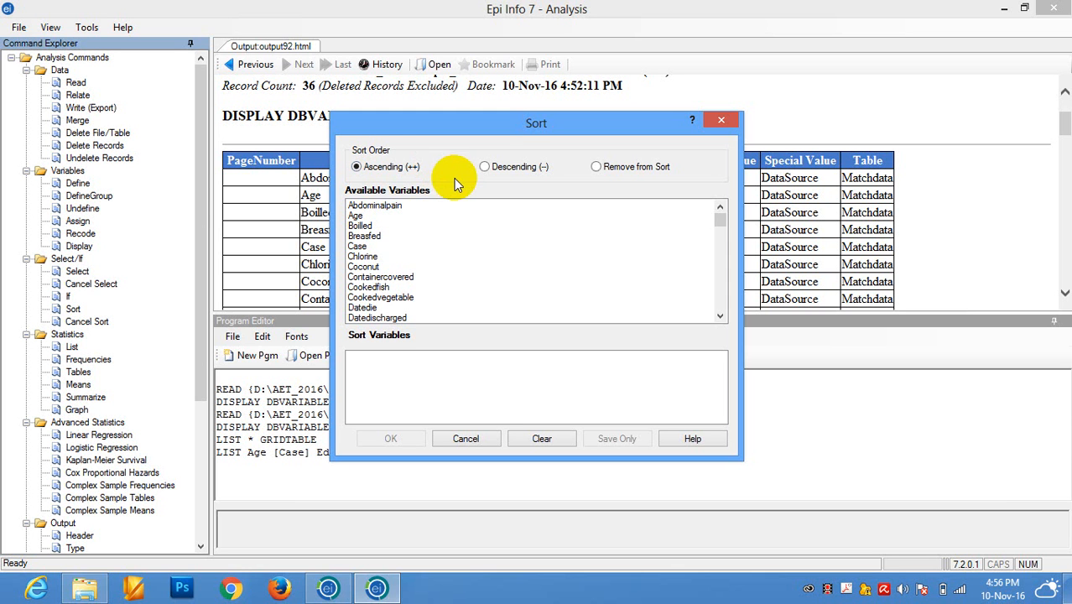
pyautogui.click(503, 170)
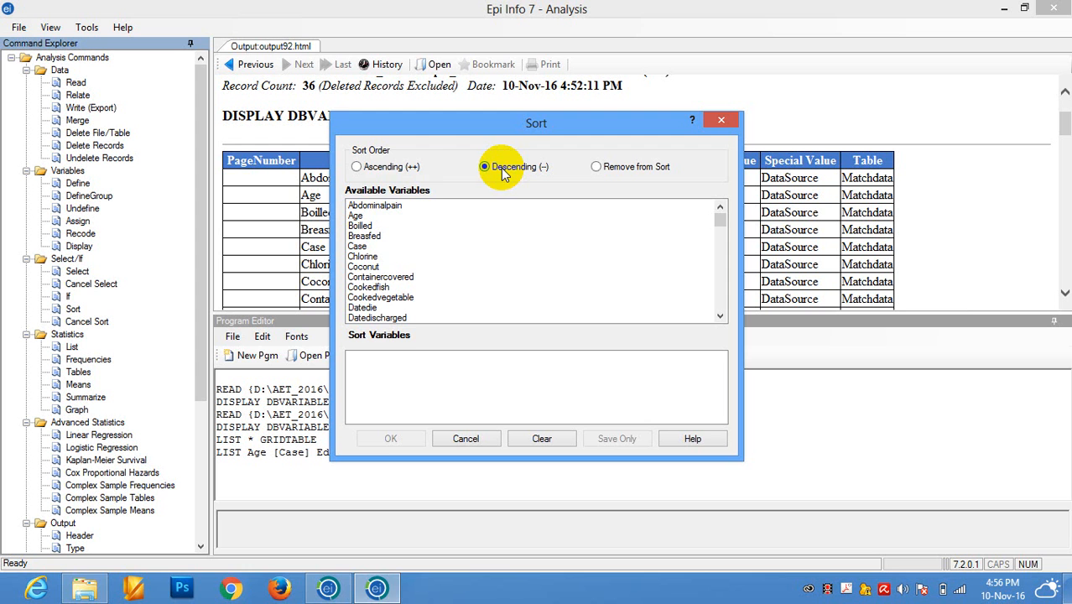
pyautogui.click(387, 172)
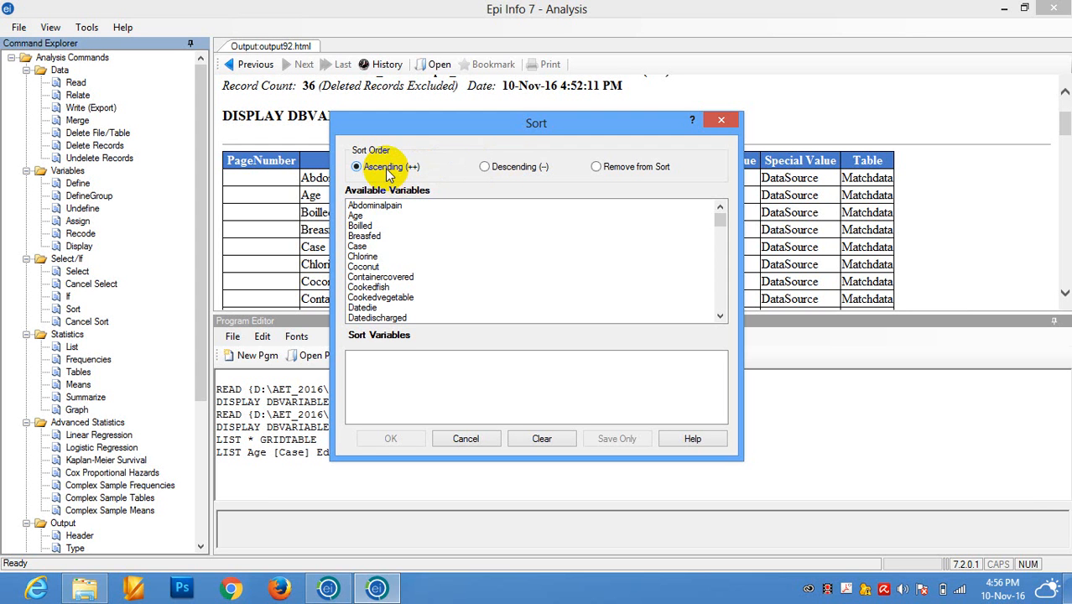
pyautogui.doubleClick(359, 217)
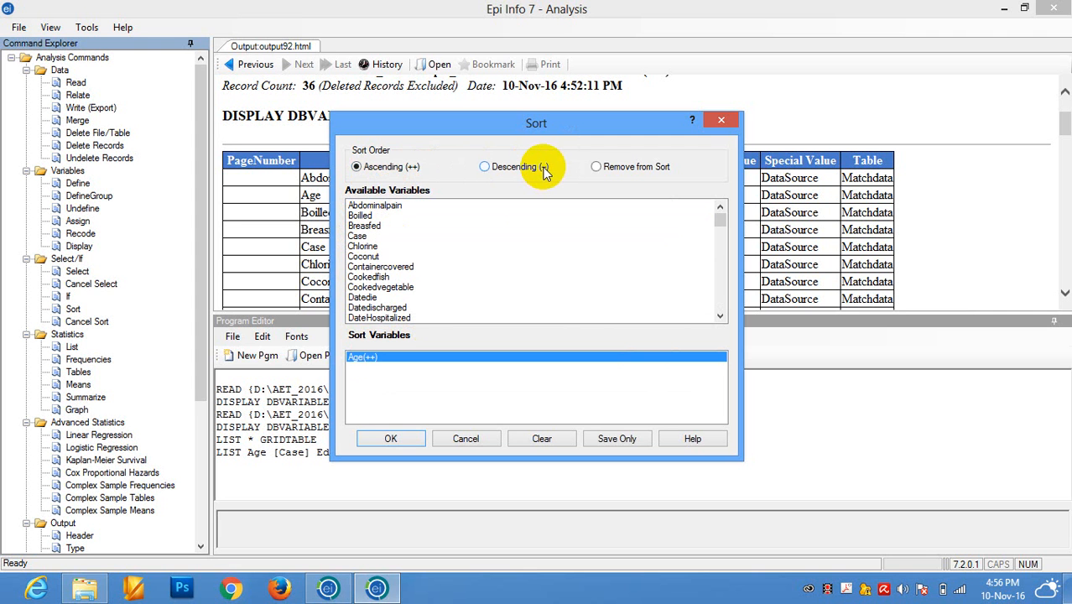
pyautogui.click(391, 439)
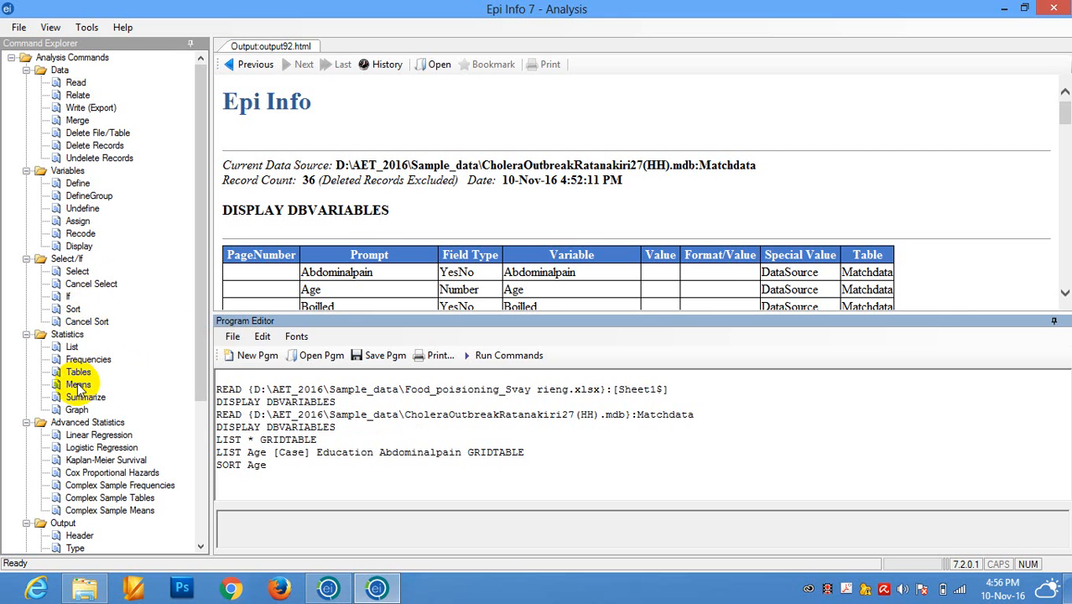
# List only the Age variable in Grid display mode, check the order of all its records, and close the line list.
pyautogui.click(72, 346)
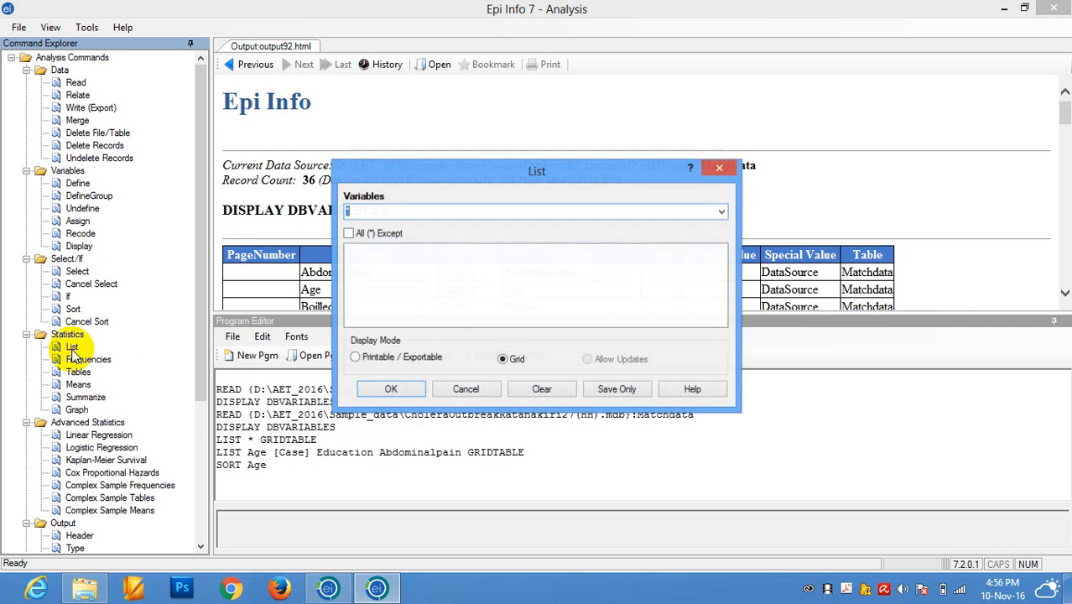
pyautogui.click(722, 213)
pyautogui.click(396, 239)
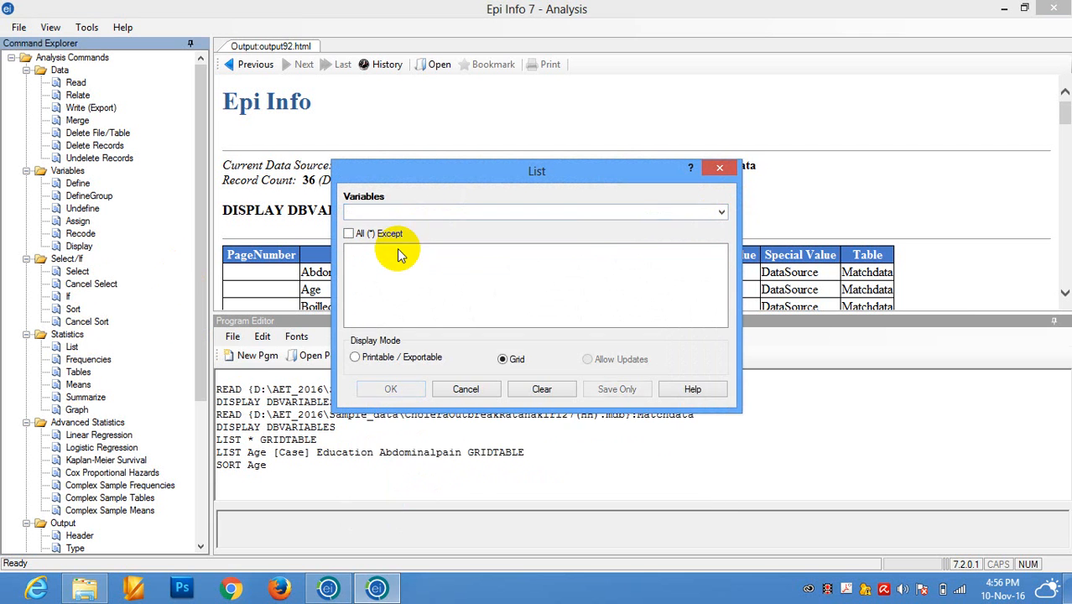
pyautogui.click(722, 213)
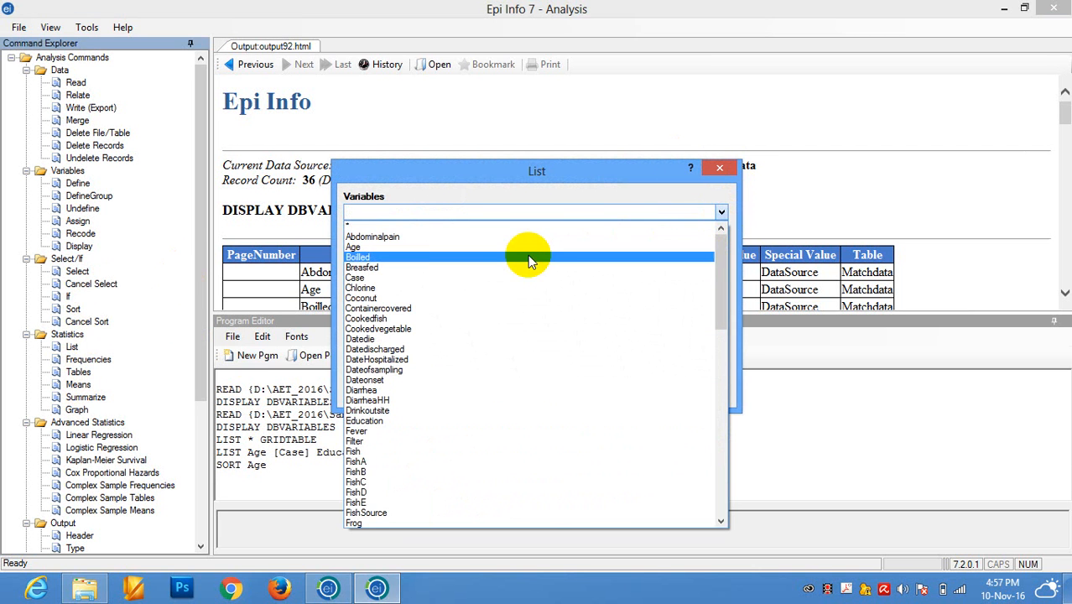
pyautogui.click(458, 249)
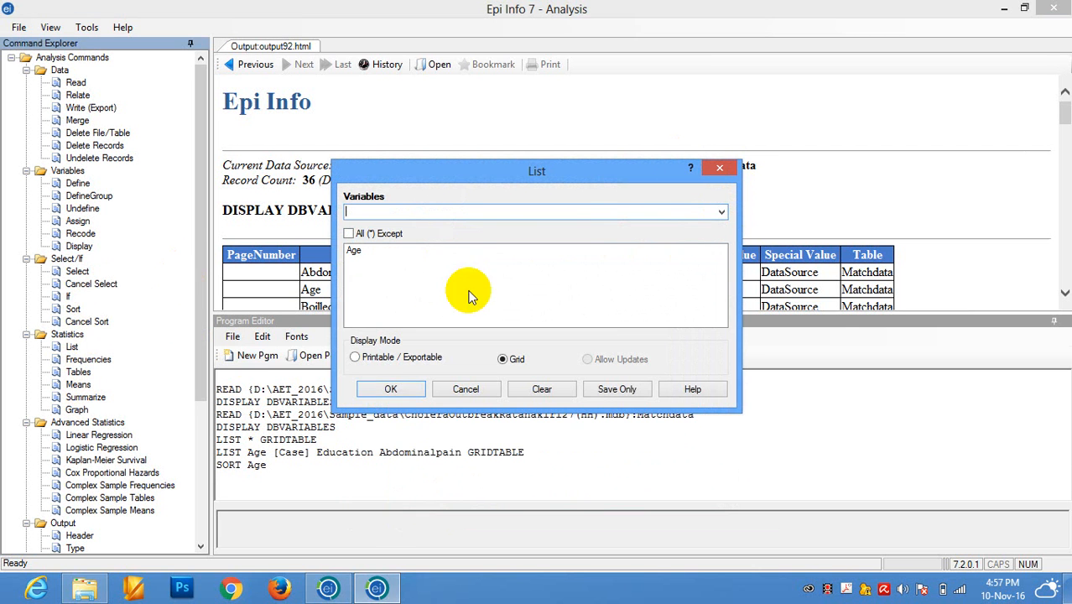
pyautogui.click(391, 390)
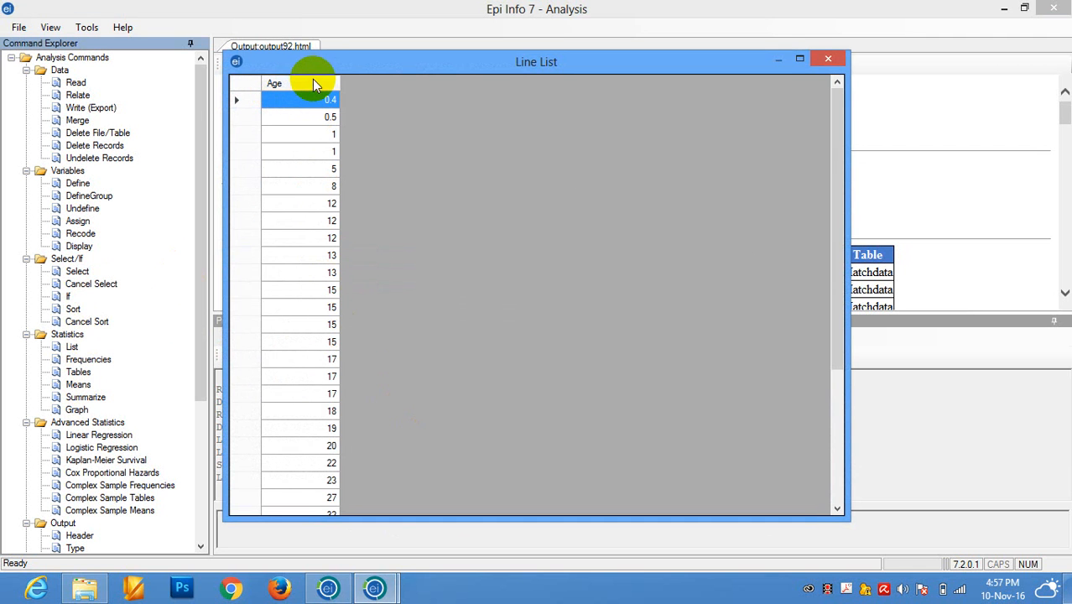
pyautogui.moveTo(837, 187); pyautogui.dragTo(853, 362)
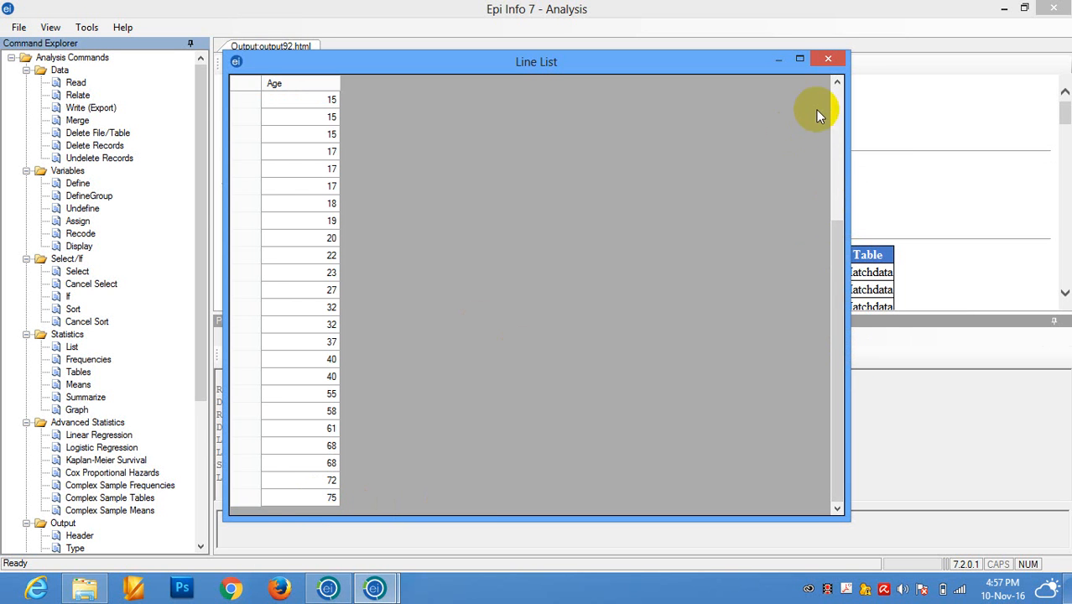
pyautogui.click(828, 58)
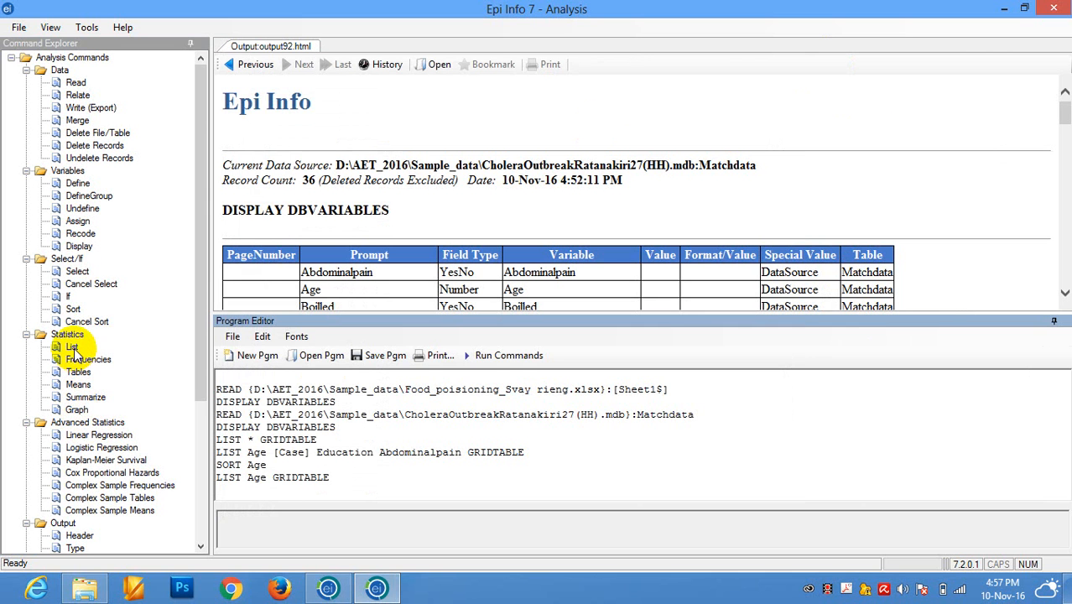
# Sort the Matchdata records by Age in descending order.
pyautogui.click(73, 308)
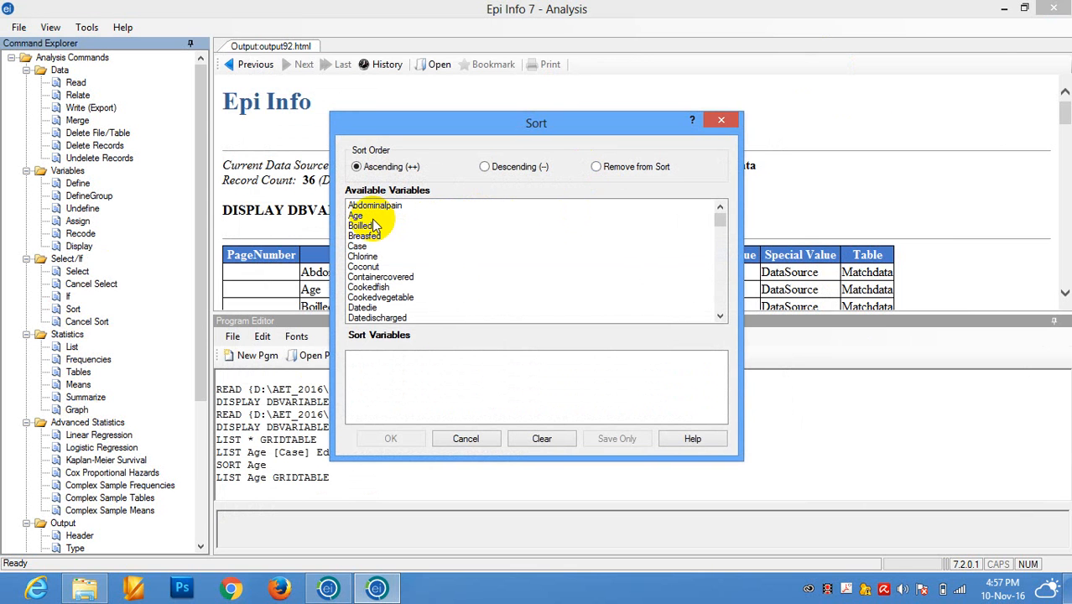
pyautogui.click(491, 166)
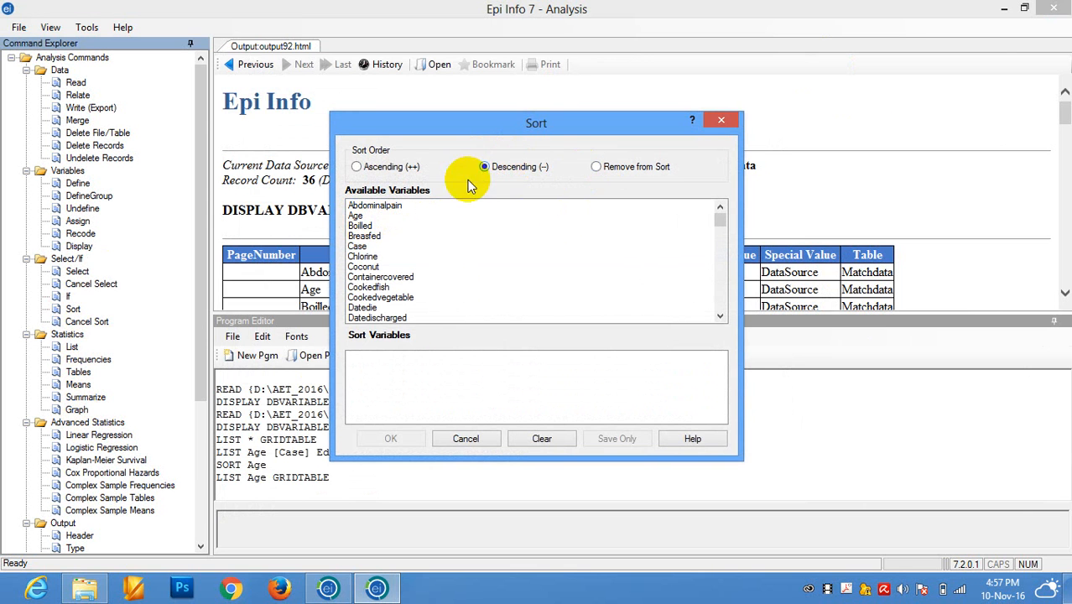
pyautogui.click(355, 216)
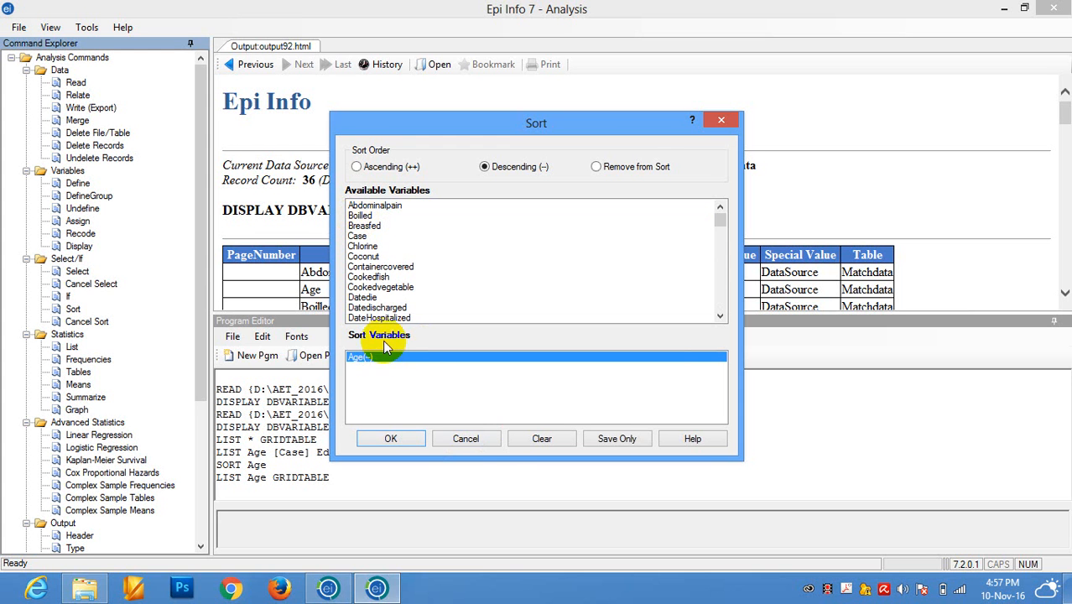
pyautogui.click(388, 441)
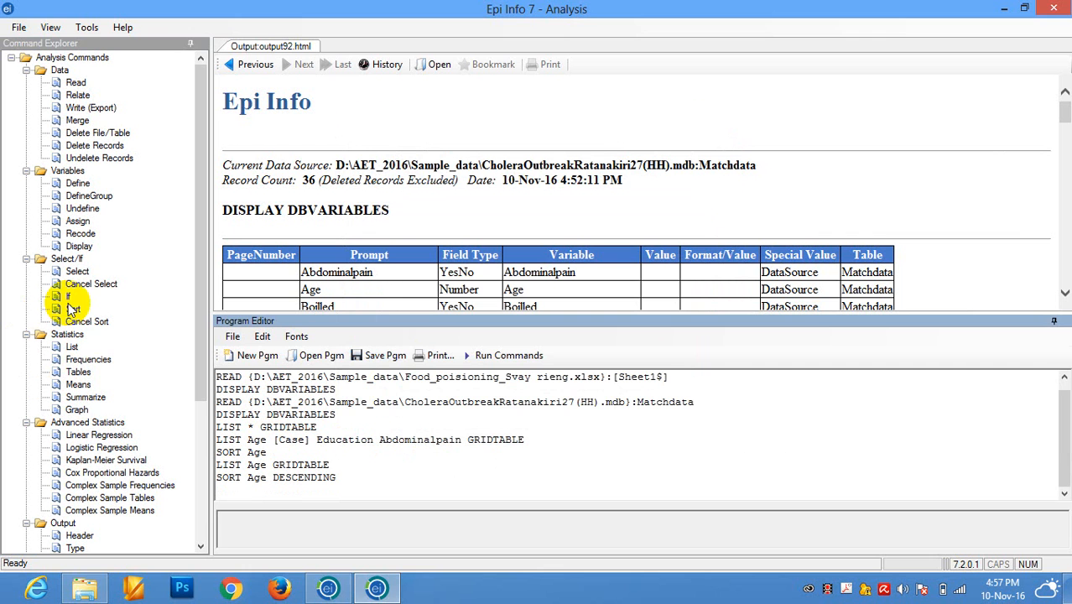
# List only the Age variable again in Grid display mode using the descending sort.
pyautogui.click(72, 348)
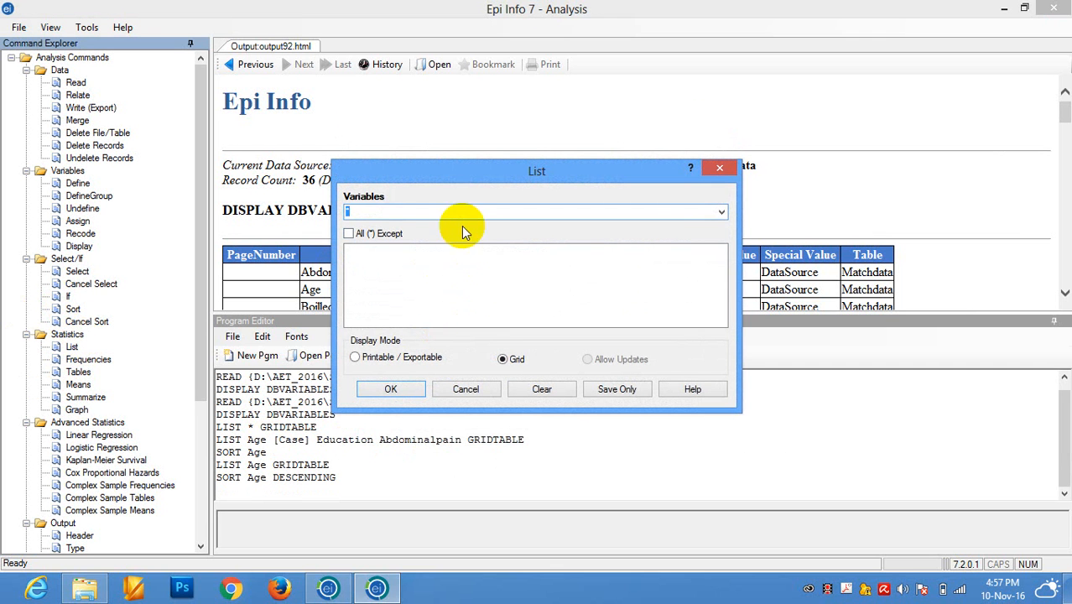
pyautogui.click(723, 212)
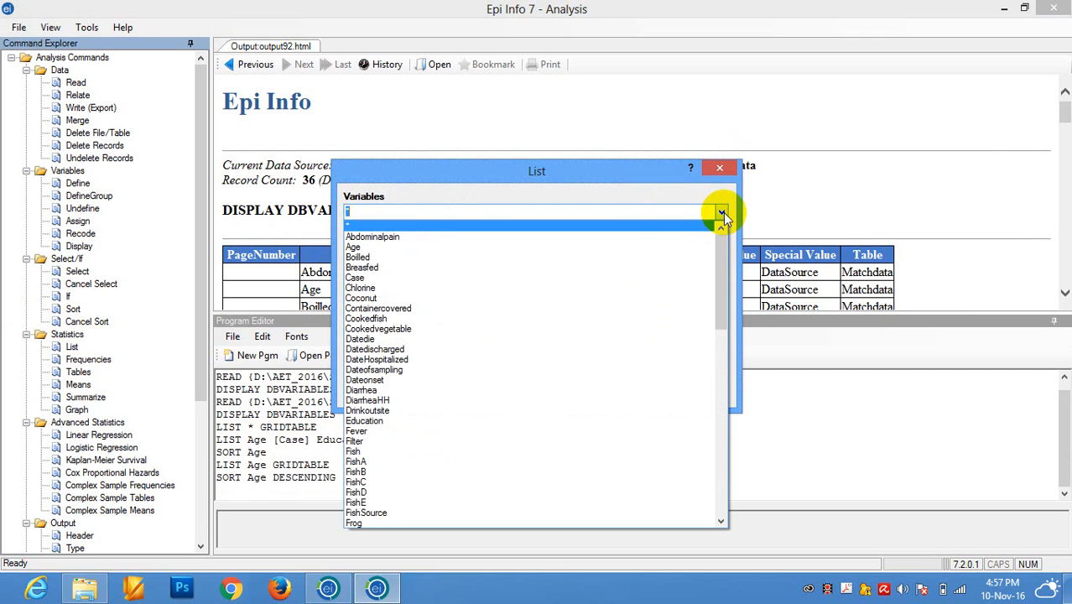
pyautogui.click(589, 244)
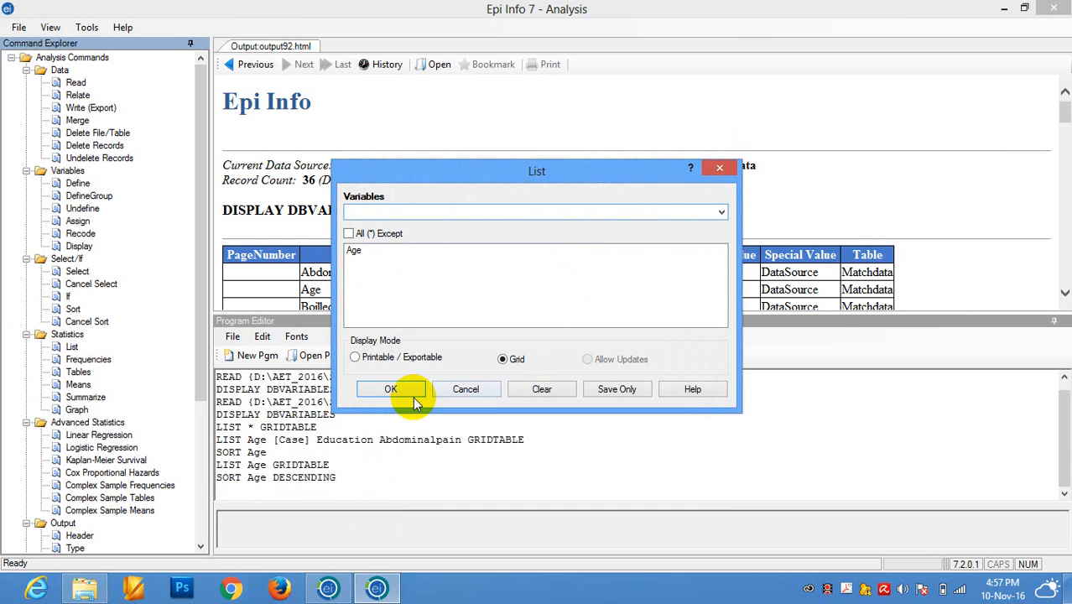
pyautogui.click(392, 389)
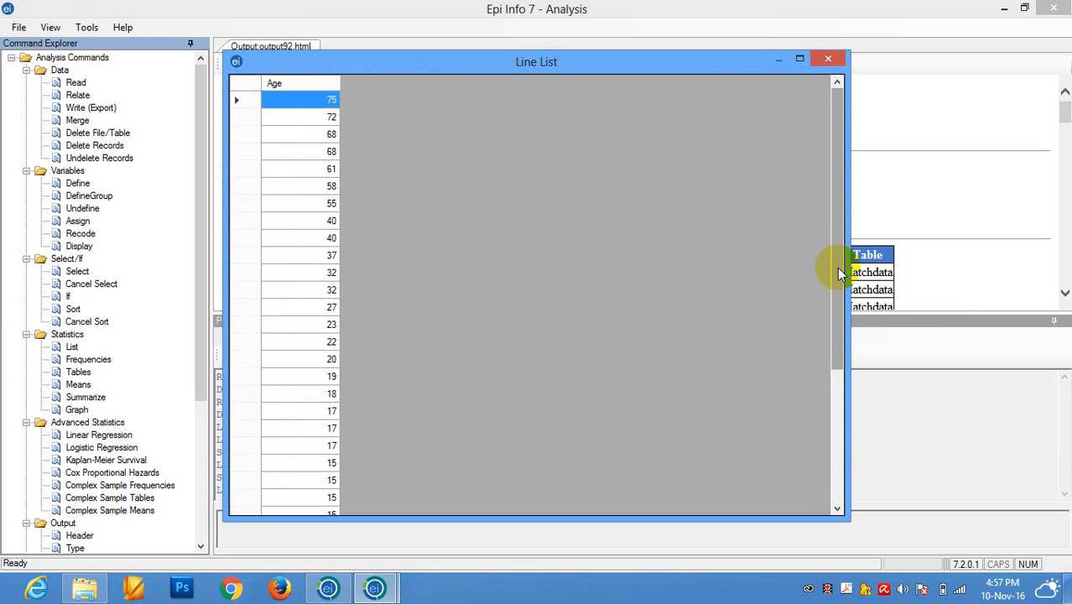
# Check the order of the Age values from the first to the last record and close the line list.
pyautogui.click(841, 201)
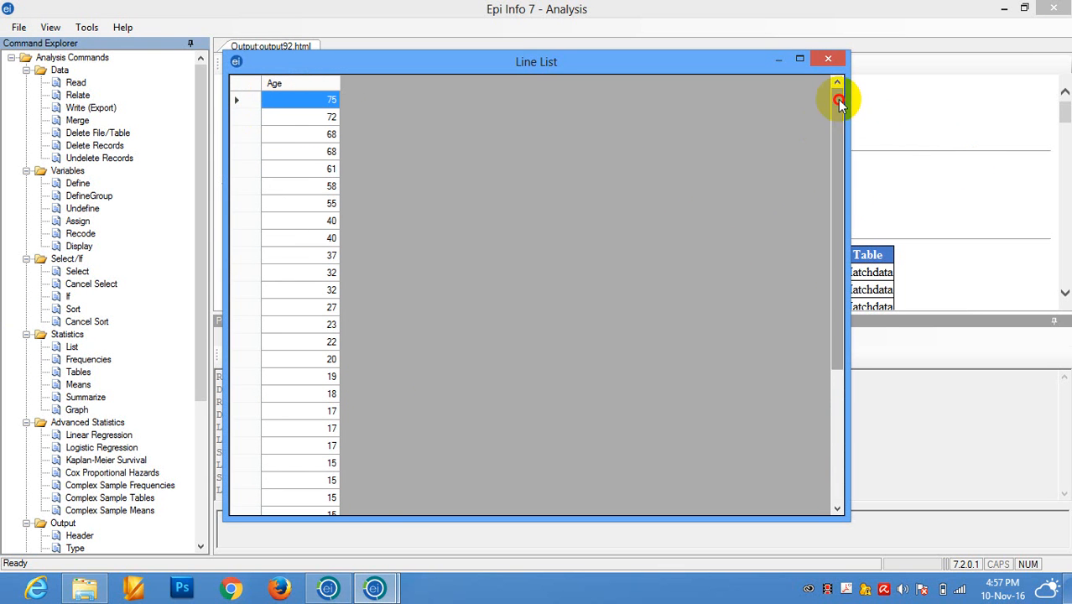
pyautogui.moveTo(839, 101); pyautogui.dragTo(870, 334)
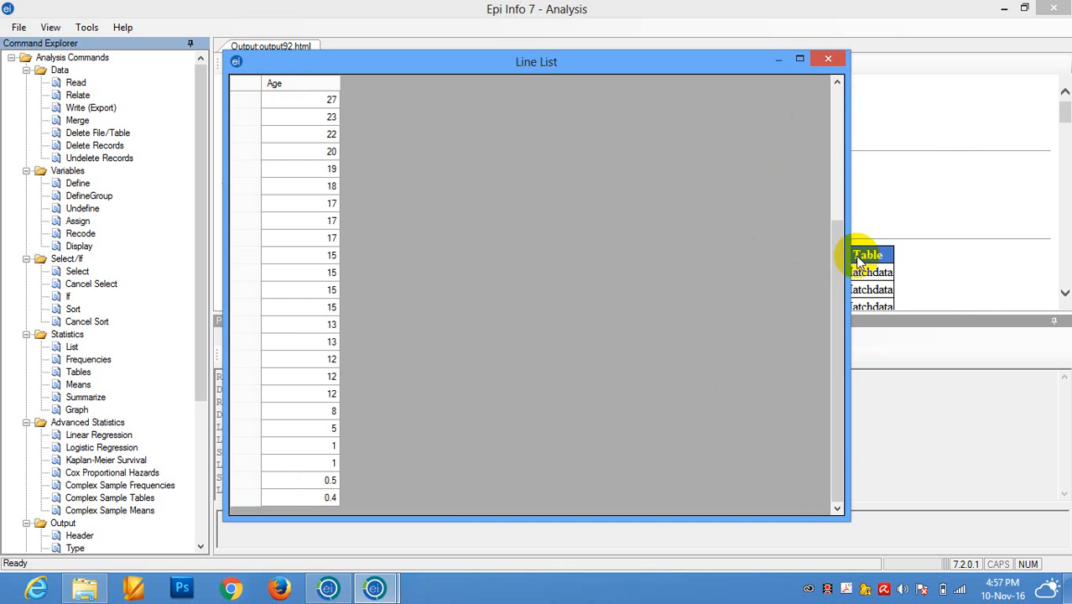
pyautogui.moveTo(837, 272); pyautogui.dragTo(833, 133)
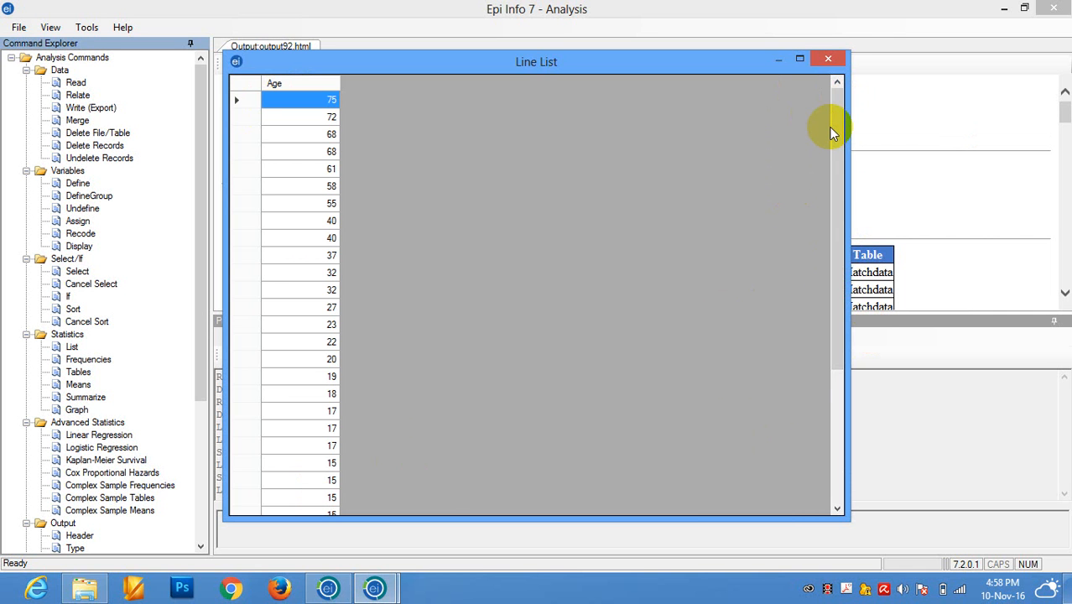
pyautogui.click(829, 60)
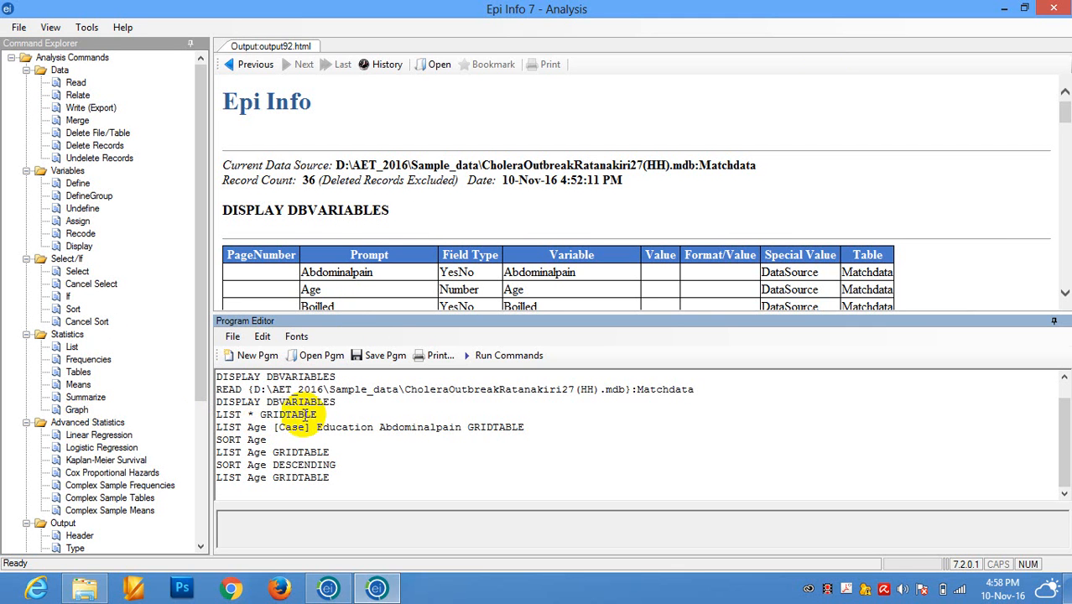
# Rerun only the DISPLAY DBVARIABLES line that follows the Matchdata READ command in the program.
pyautogui.moveTo(317, 414); pyautogui.dragTo(217, 414)
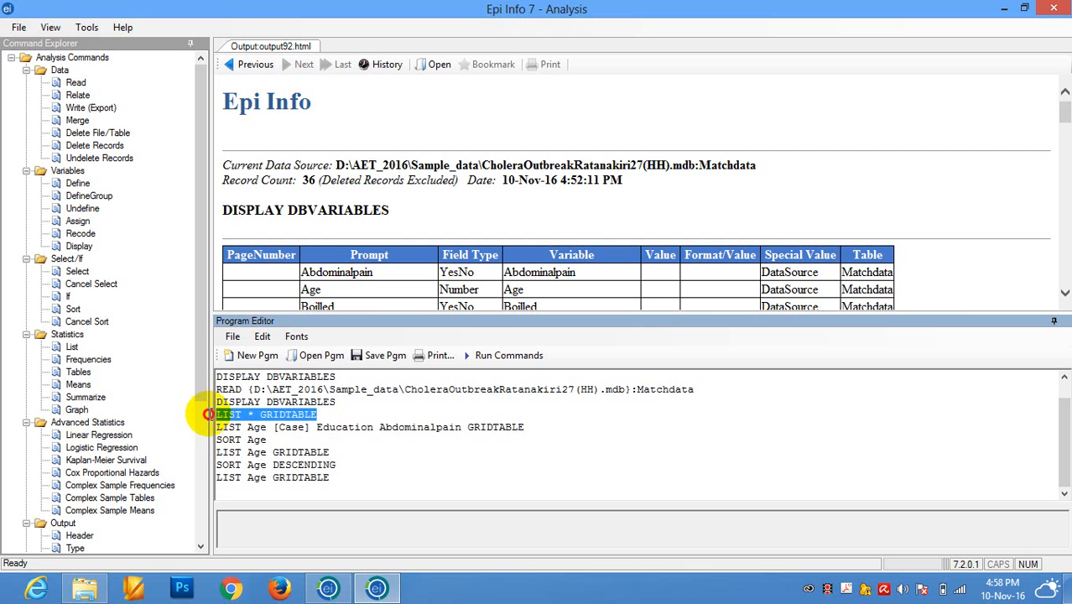
pyautogui.moveTo(335, 402); pyautogui.dragTo(217, 401)
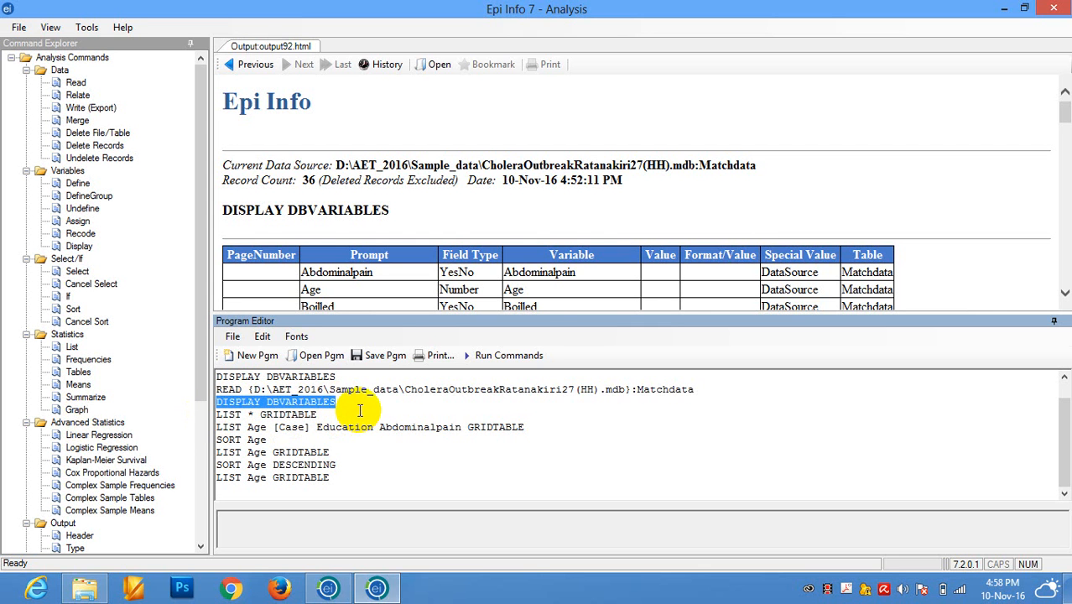
pyautogui.click(498, 357)
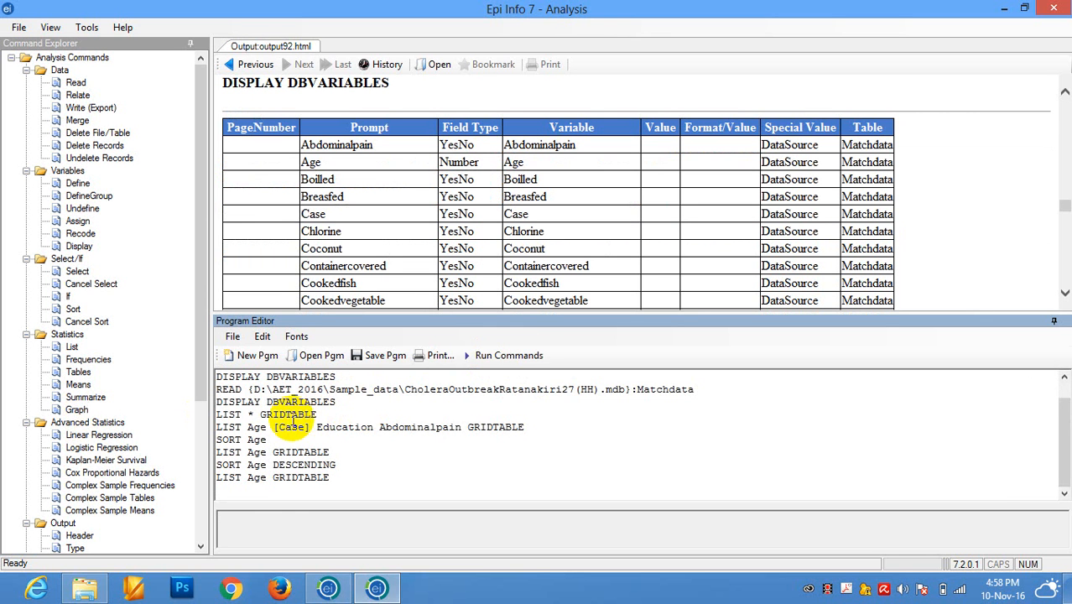
# Rerun only the LIST * GRIDTABLE line of the program and close the resulting line list.
pyautogui.click(495, 359)
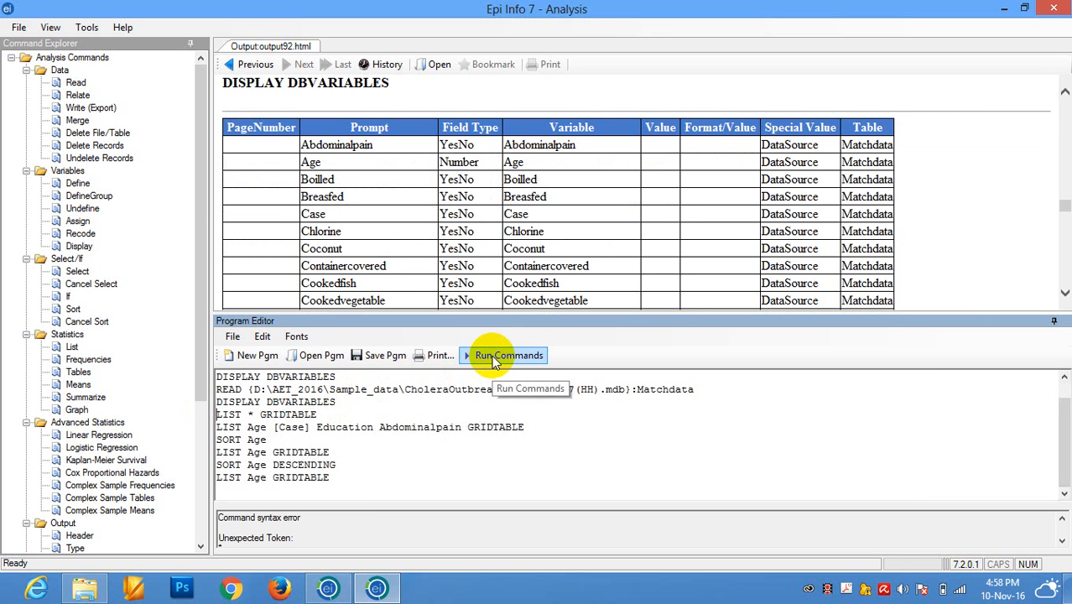
pyautogui.moveTo(317, 415); pyautogui.dragTo(210, 417)
pyautogui.click(494, 356)
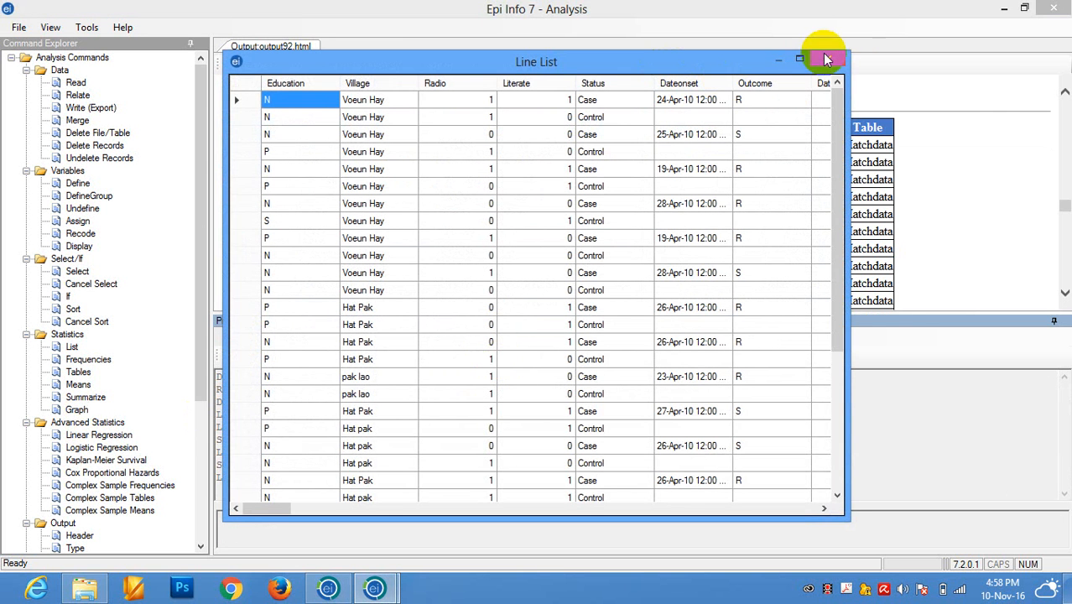
pyautogui.click(827, 58)
# Look through the Matchdata variables and their field types in the DISPLAY DBVARIABLES output.
pyautogui.click(351, 477)
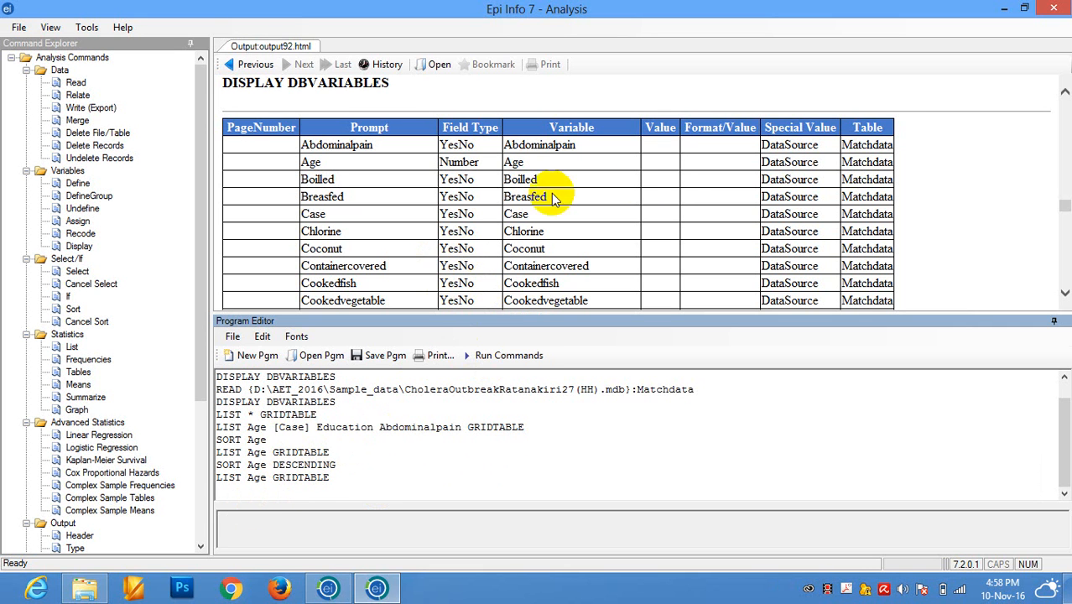
pyautogui.click(1064, 214)
pyautogui.scroll(-2, 1064, 214)
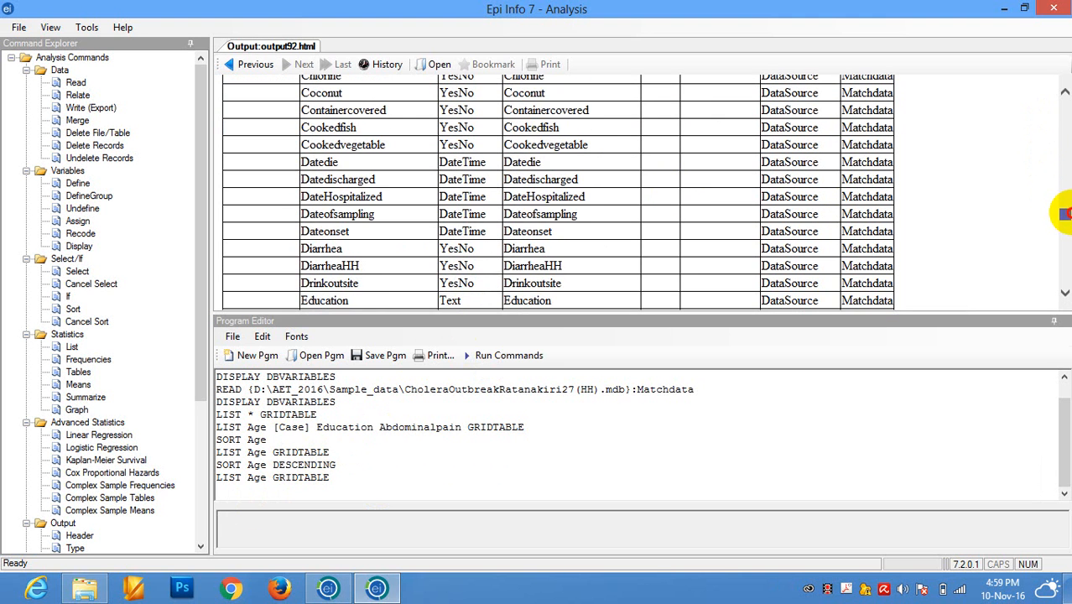